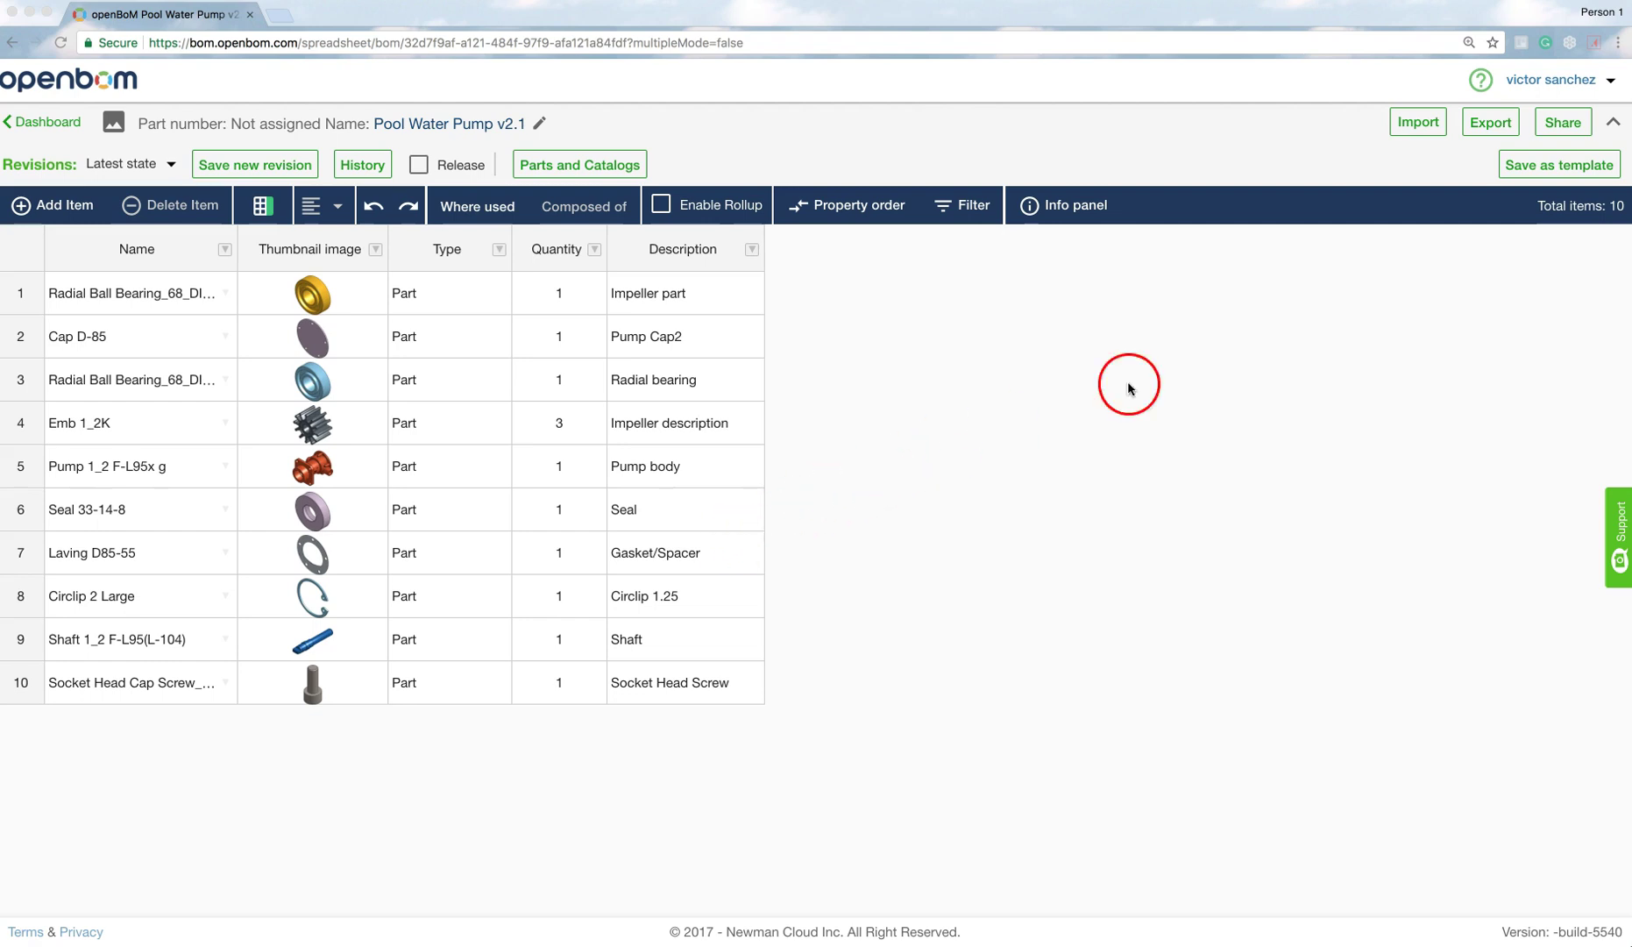
Step: Import Pump Assembly v1.xlsx from the Desktop into the BOM
left_click(1418, 129)
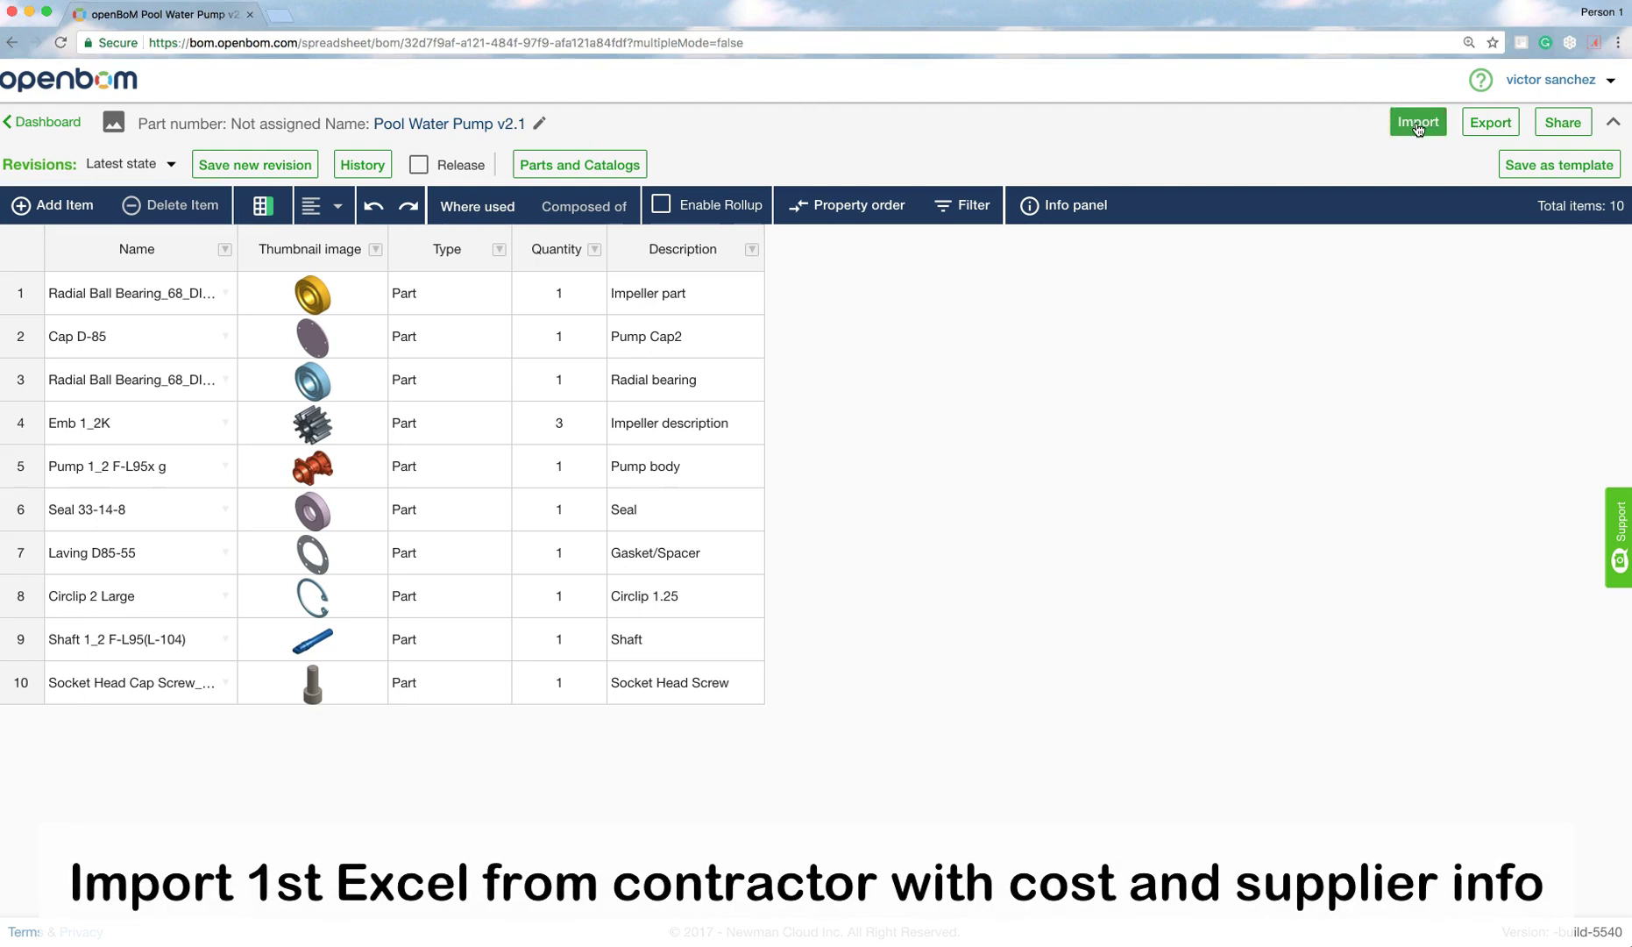
left_click(1418, 129)
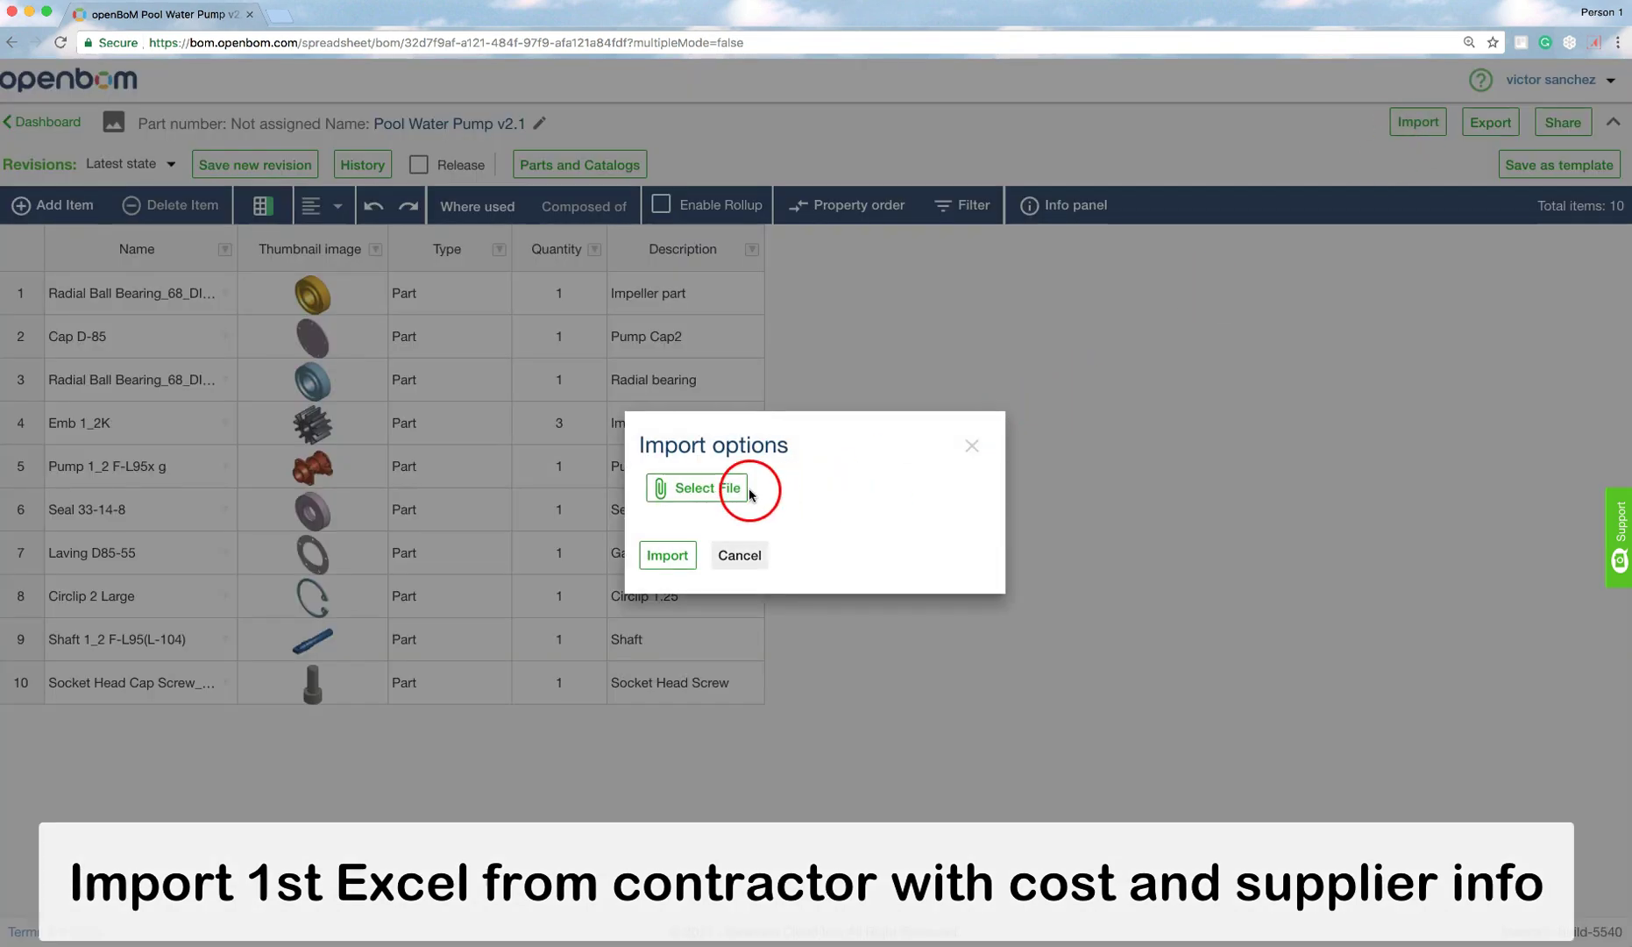
left_click(703, 493)
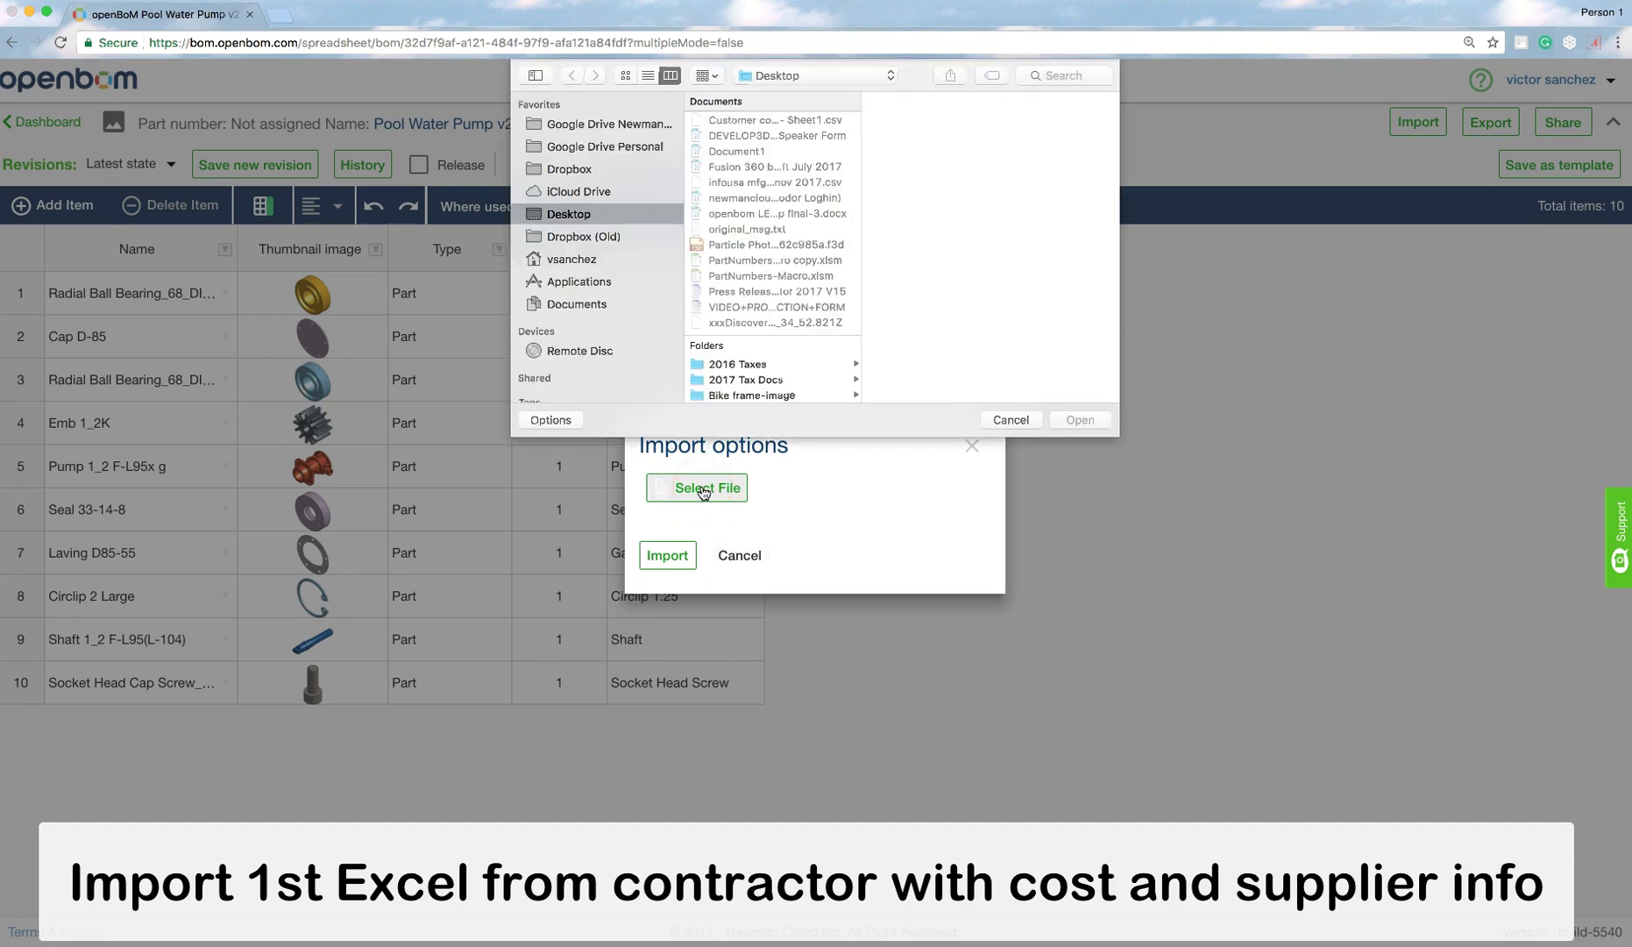
left_click(774, 316)
scroll(774, 316, "down", 5)
scroll(774, 315, "down", 5)
scroll(774, 316, "down", 5)
scroll(774, 316, "down", 5)
scroll(774, 316, "down", 2)
scroll(774, 315, "down", 2)
scroll(774, 316, "down", 2)
scroll(774, 315, "down", 2)
left_click(751, 294)
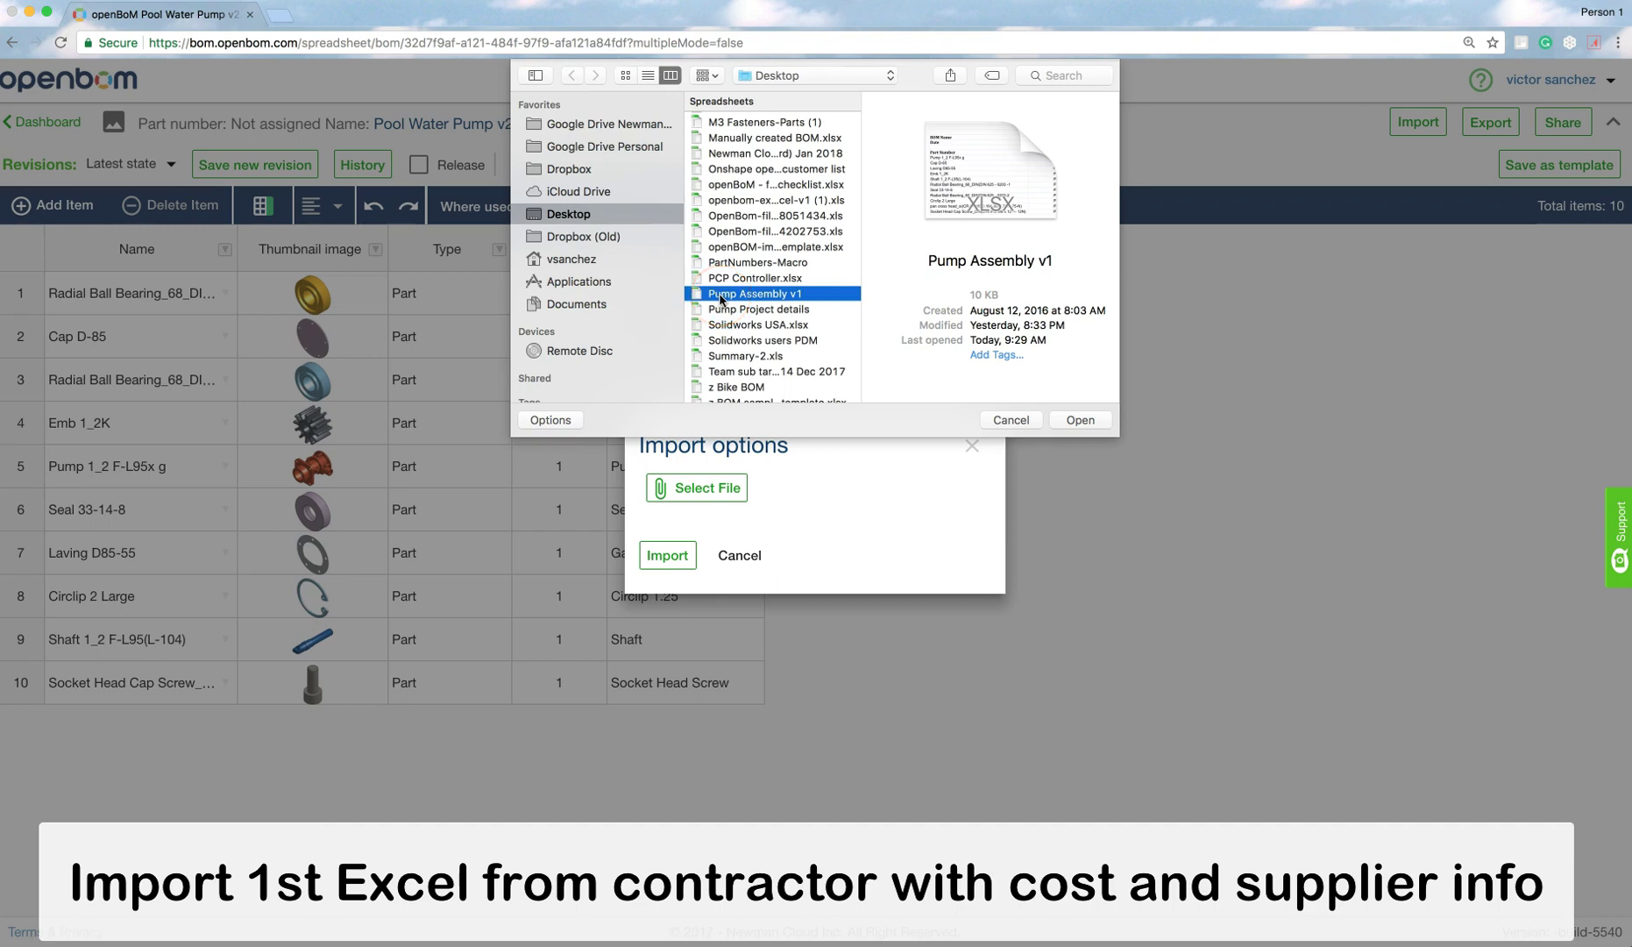
key("Return")
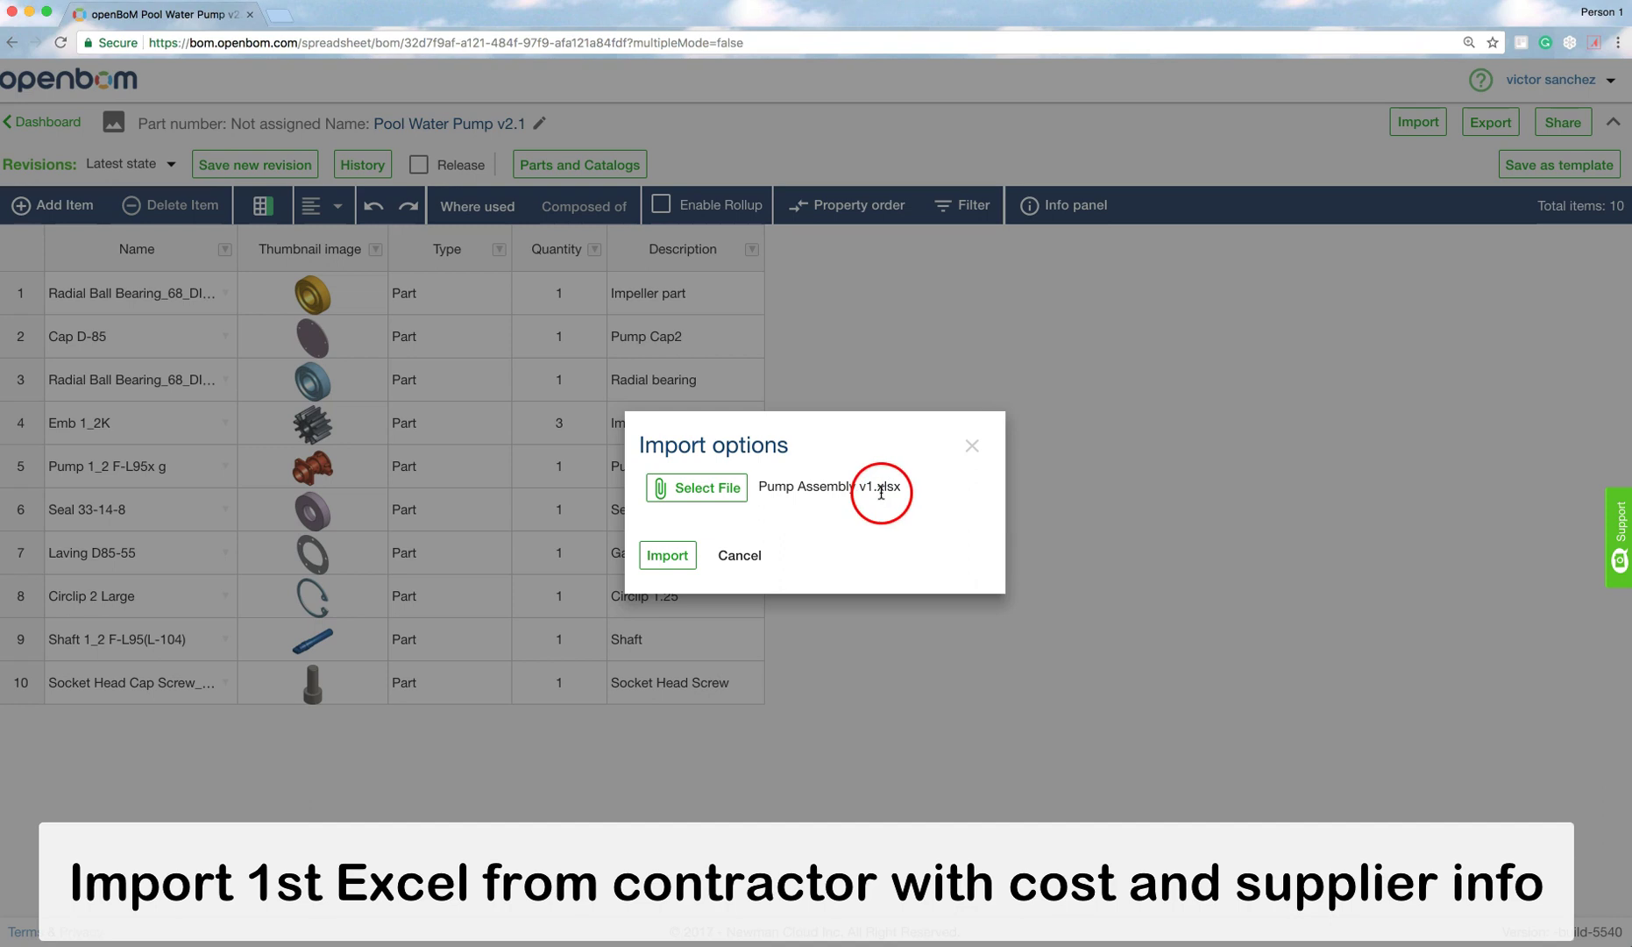
left_click(668, 557)
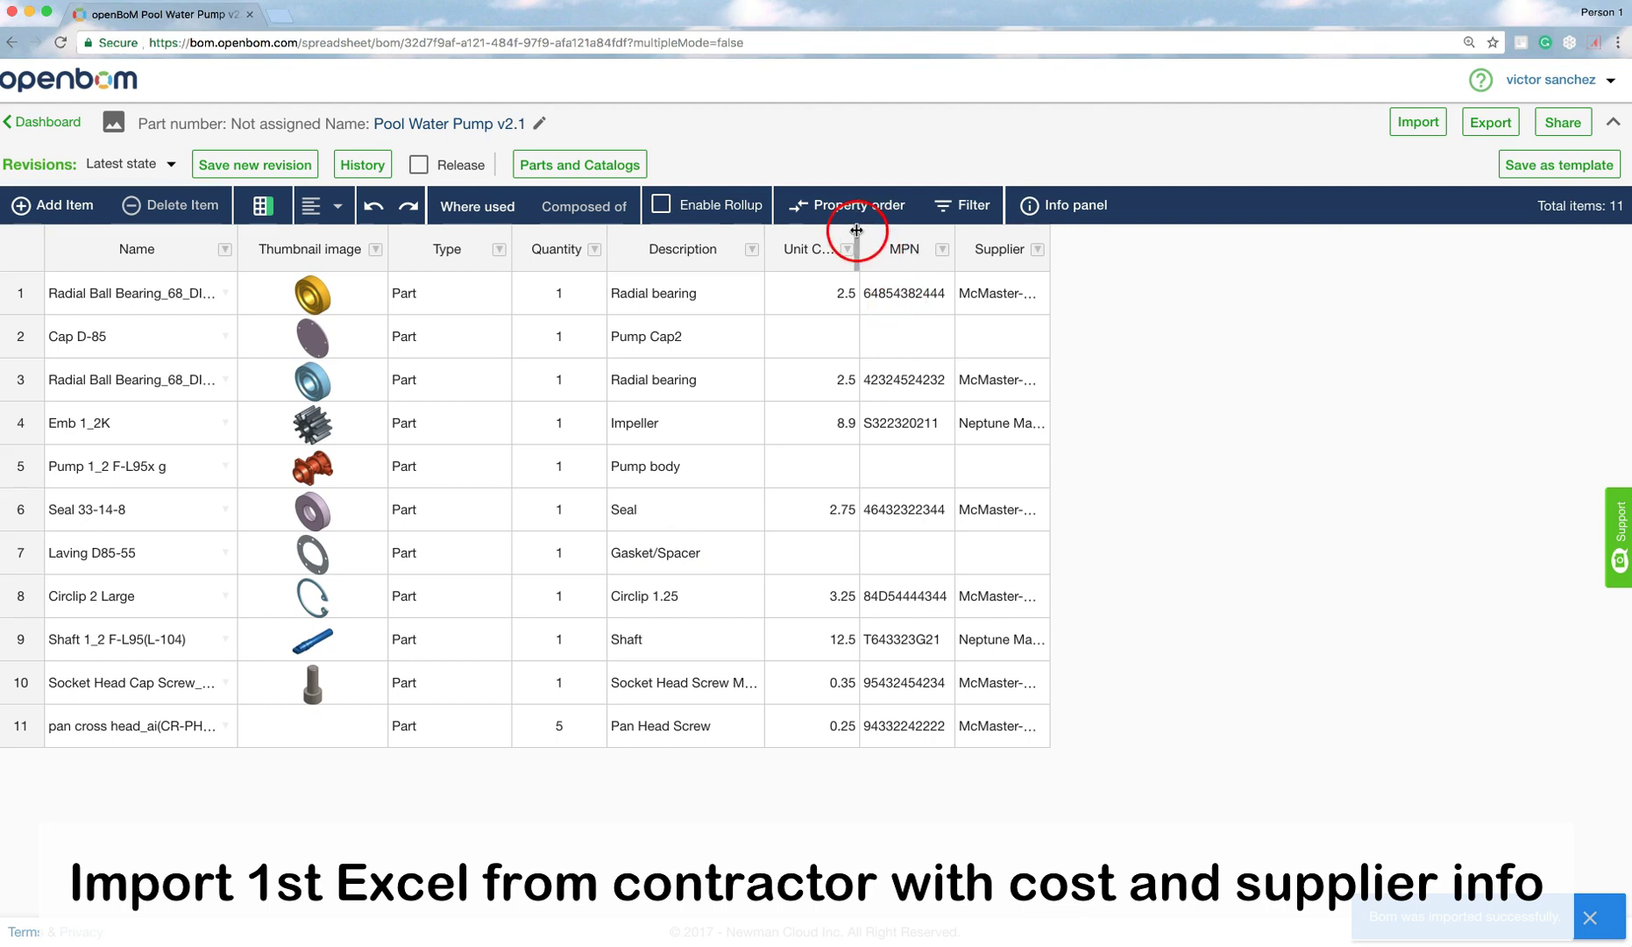
Step: Widen the MPN and Supplier columns, leaving Unit Cost at its original width
left_click_drag(858, 230, 901, 232)
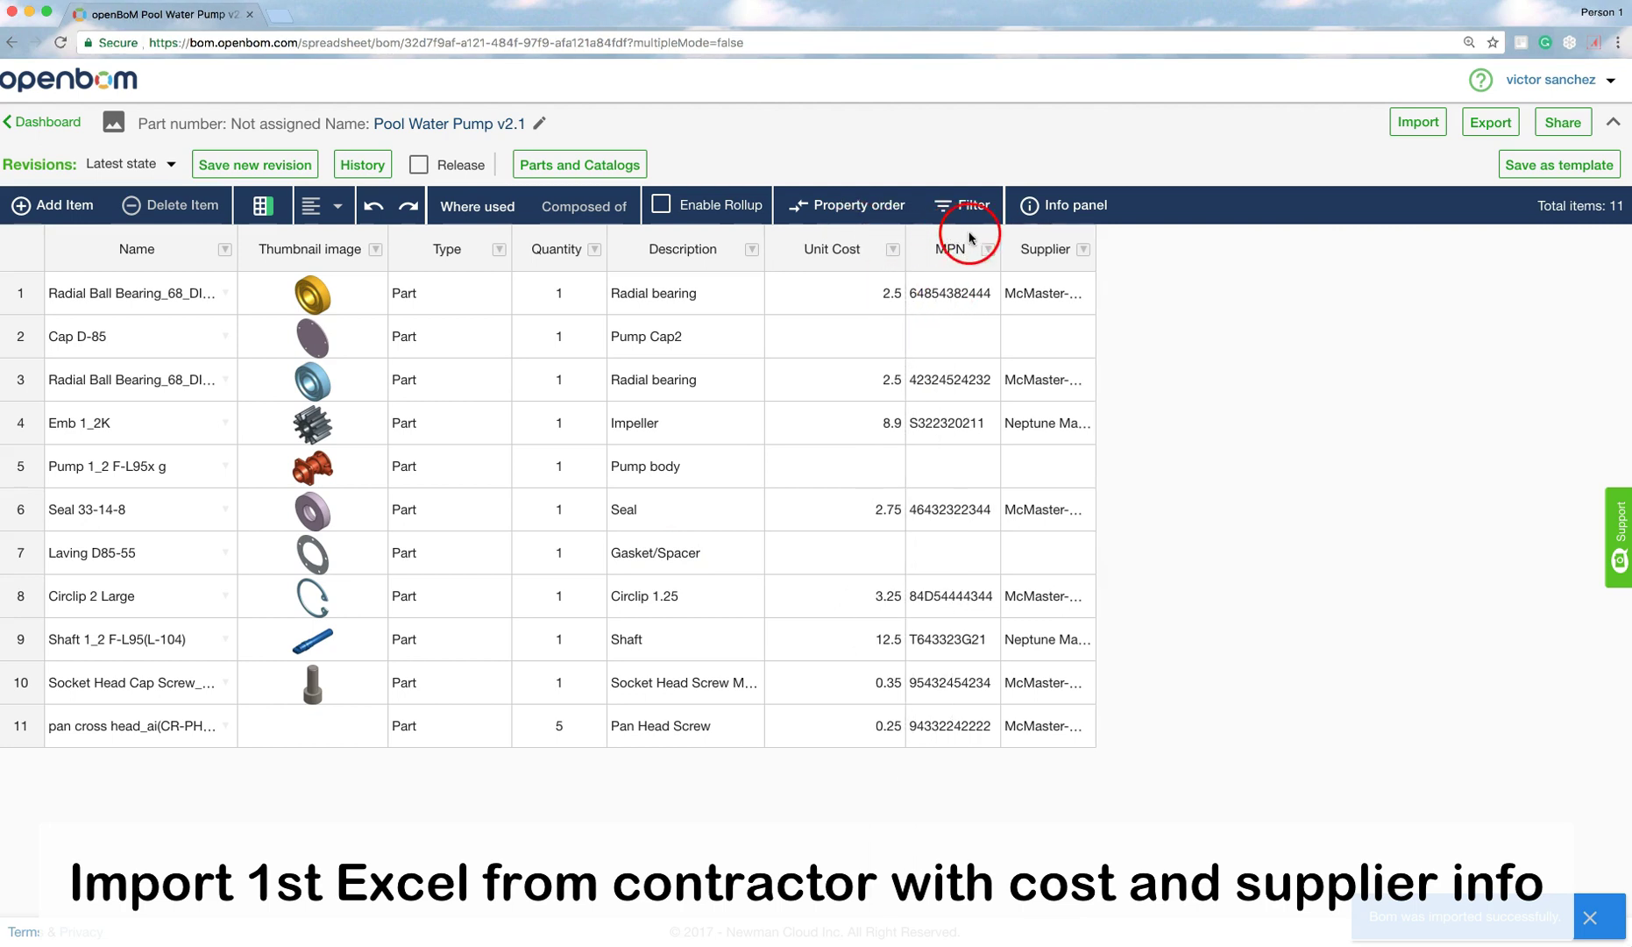
left_click_drag(1001, 233, 1032, 233)
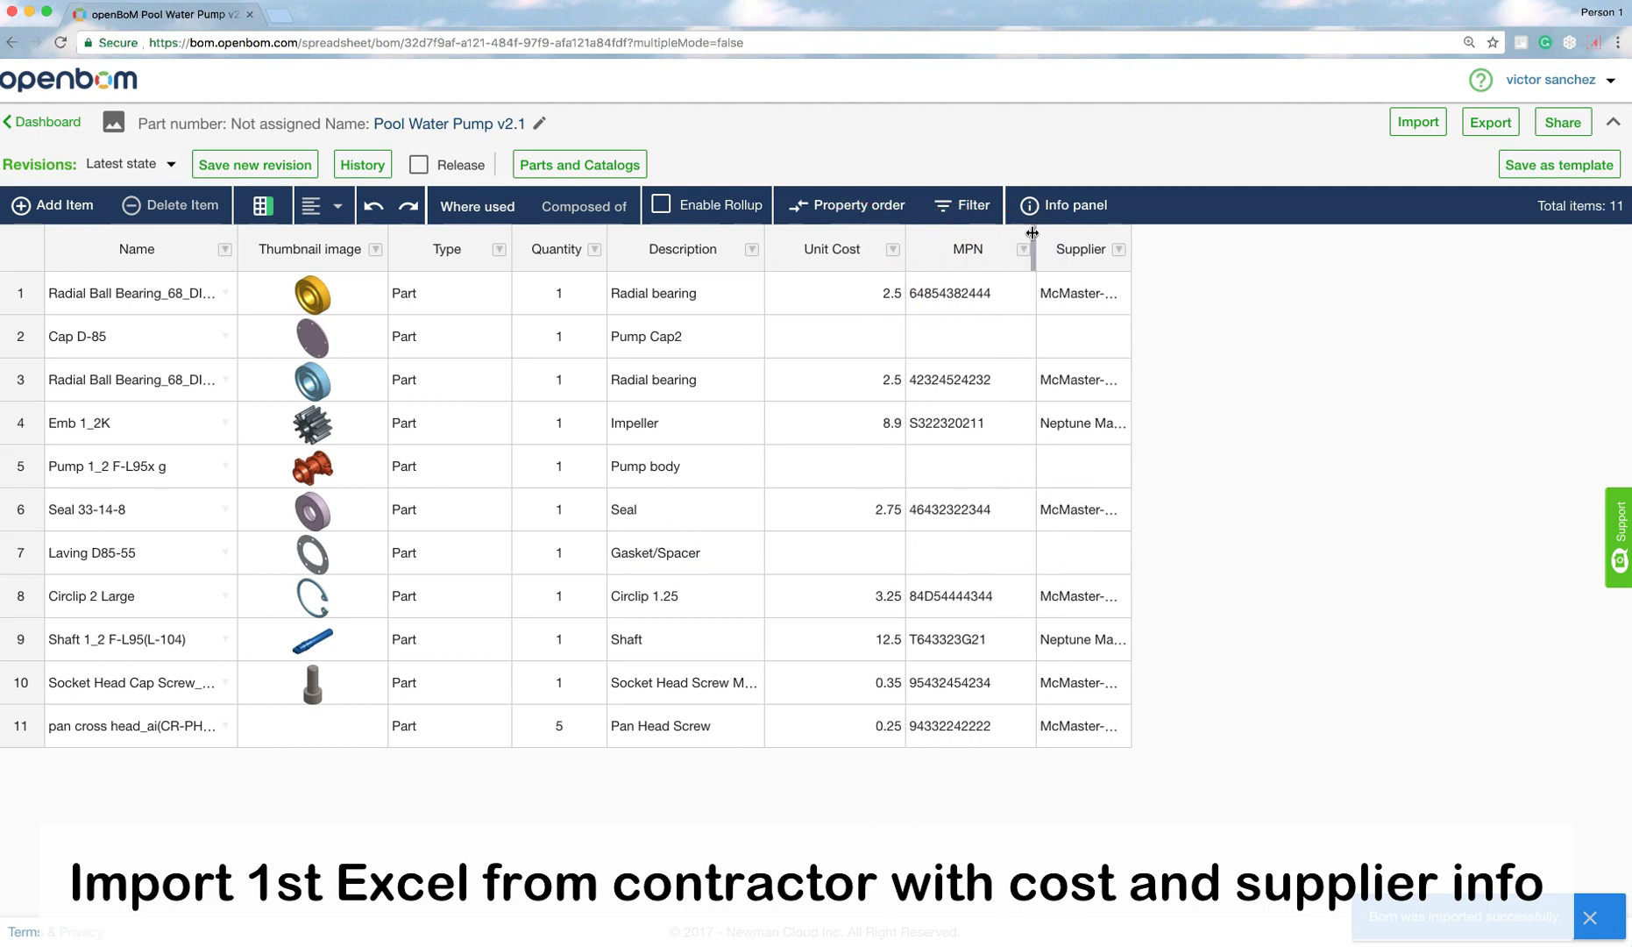
left_click_drag(1131, 235, 1170, 235)
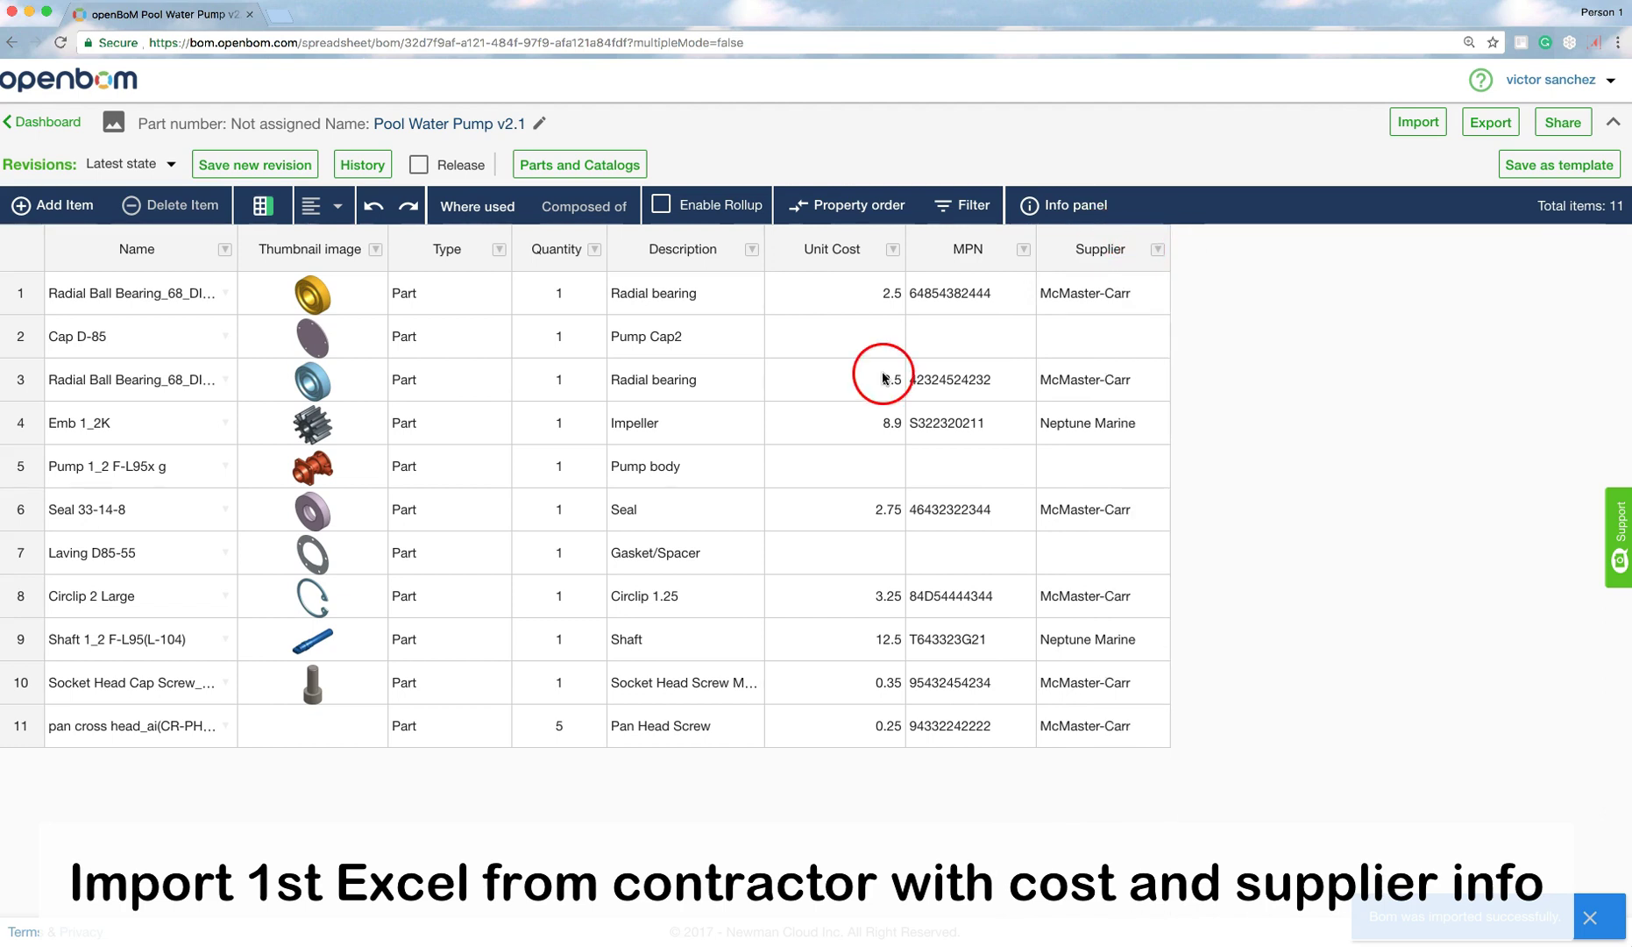
left_click_drag(904, 230, 863, 231)
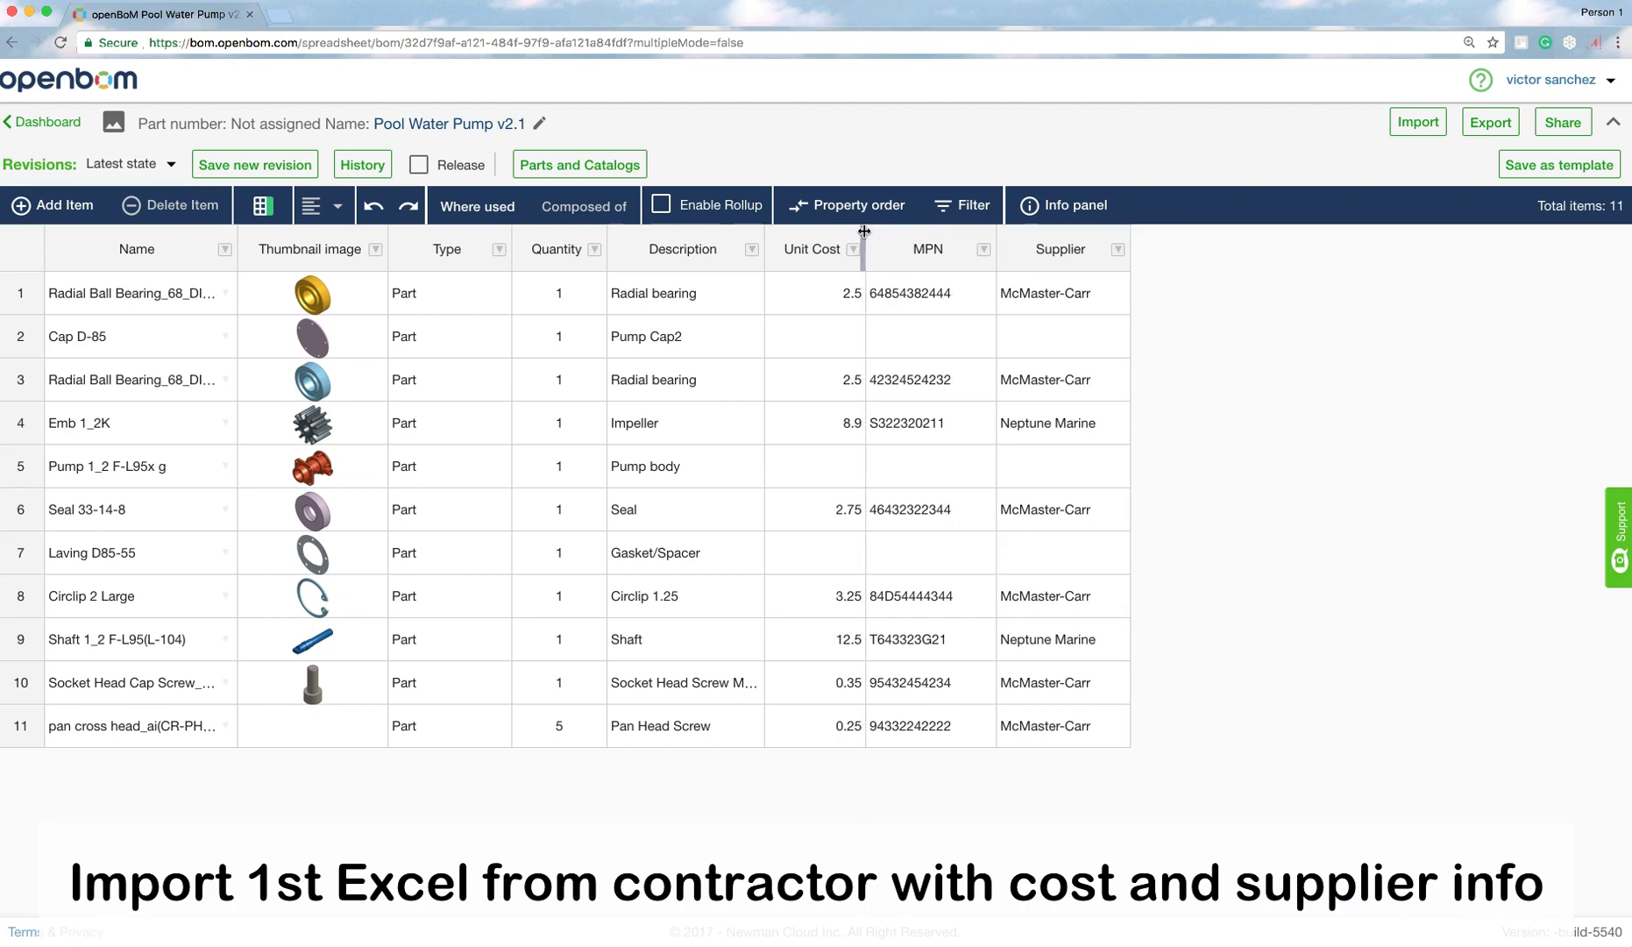
Step: Centre-align the values in the Unit Cost column
left_click(776, 261)
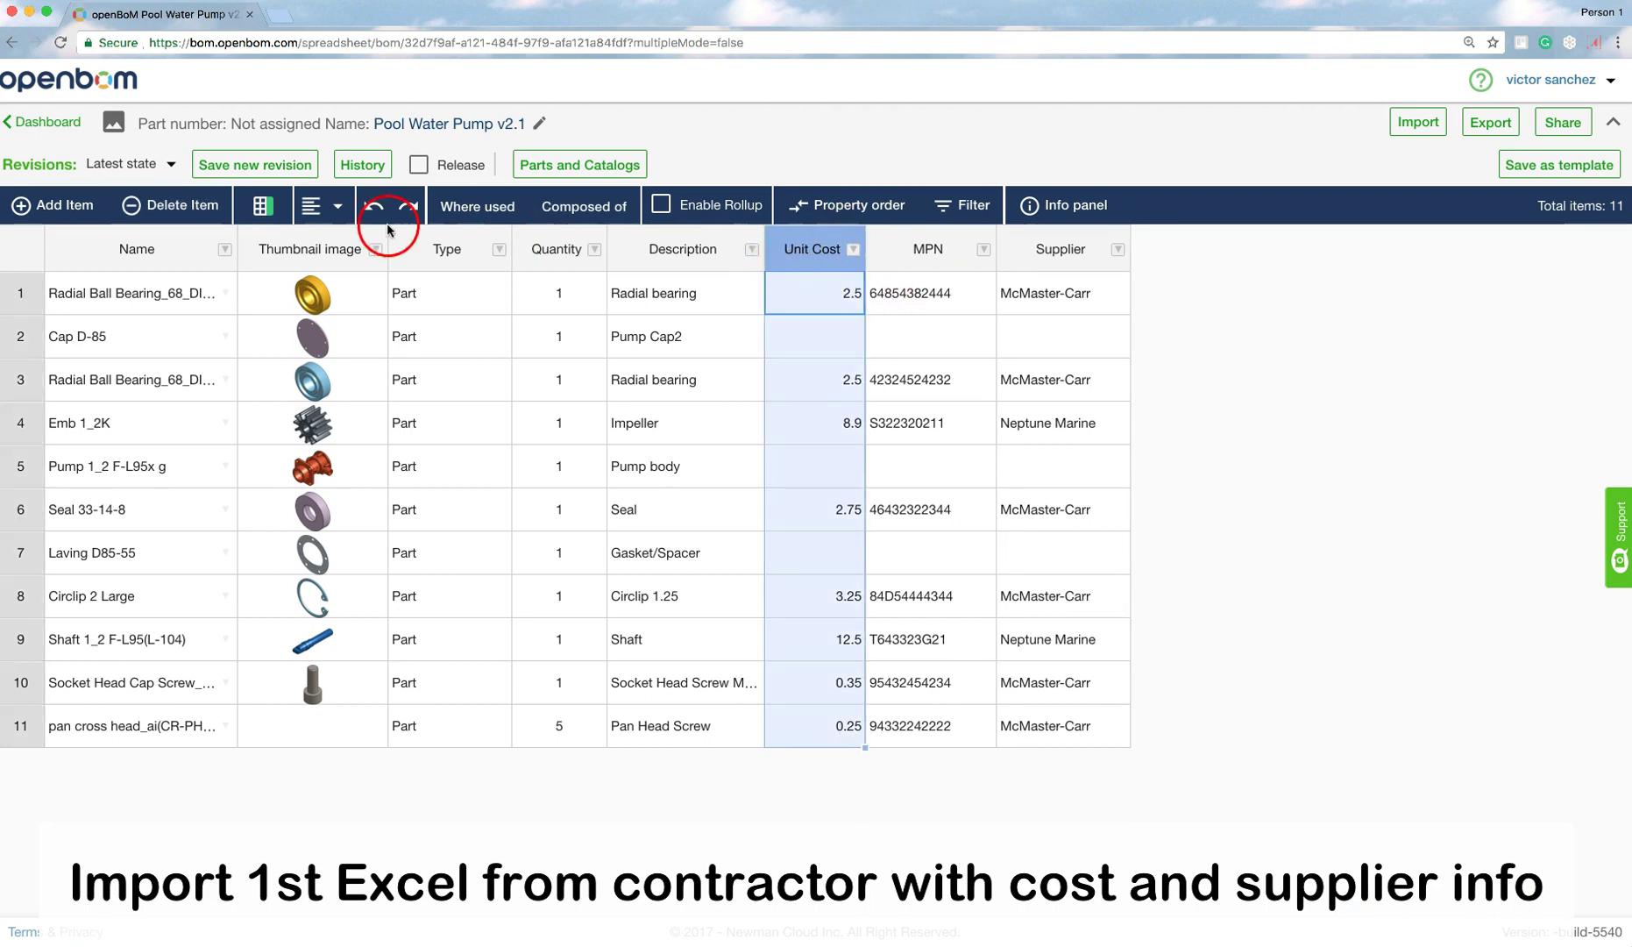
left_click(329, 204)
left_click(373, 249)
left_click(929, 303)
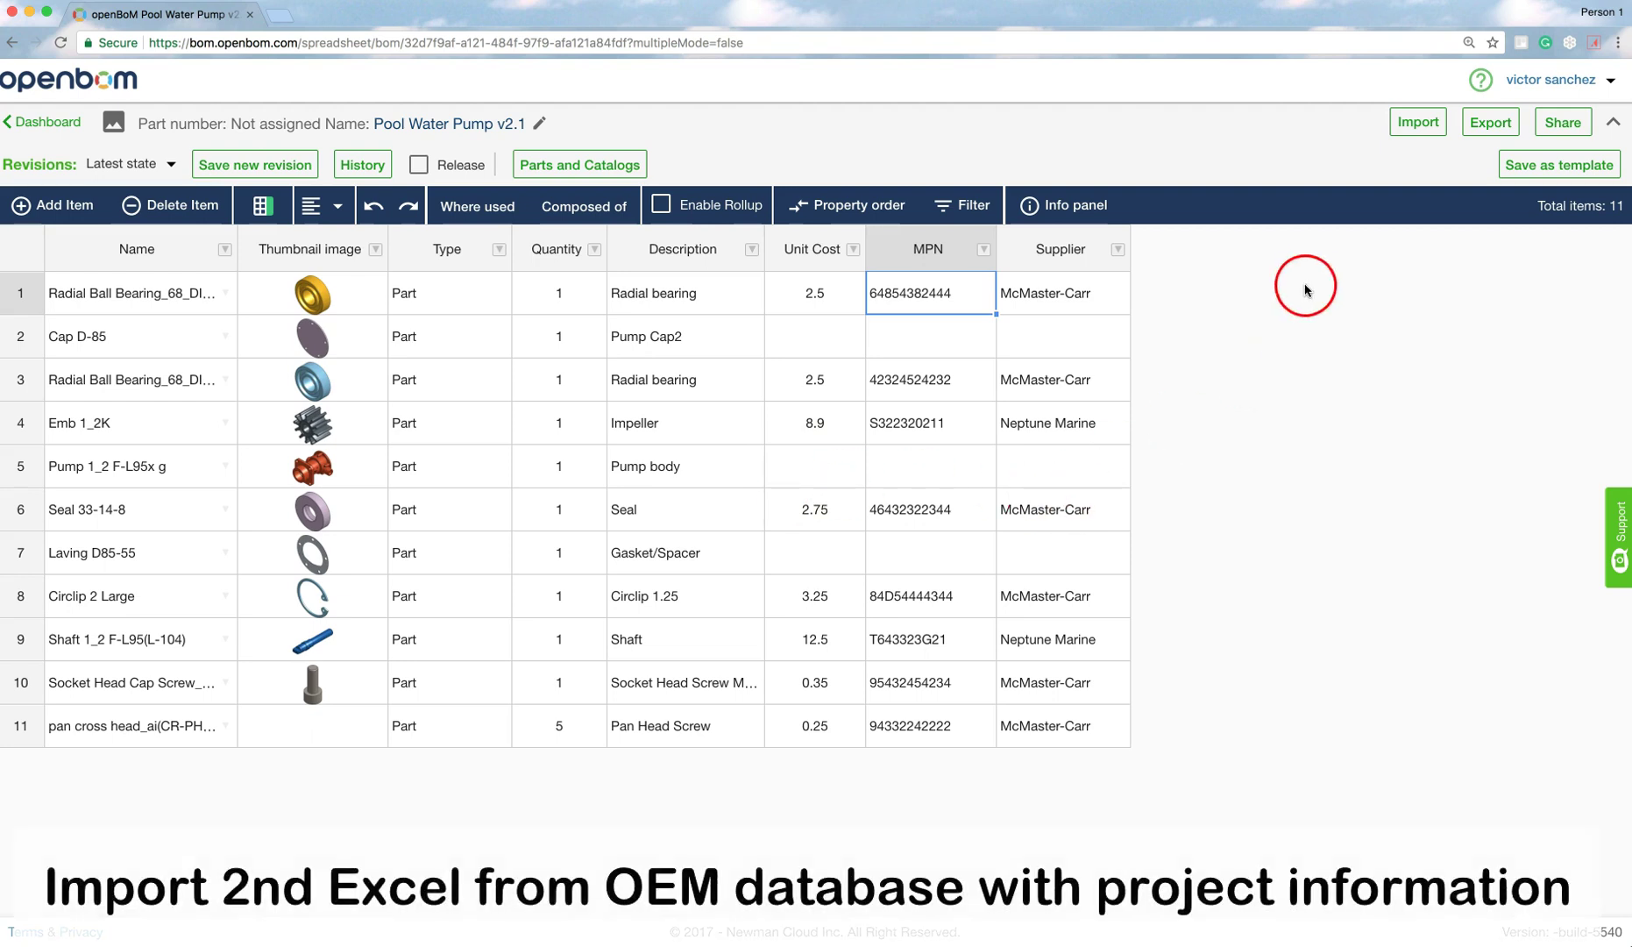
Step: Import Pump Project details.xlsx into the BOM as a second spreadsheet
left_click(1437, 125)
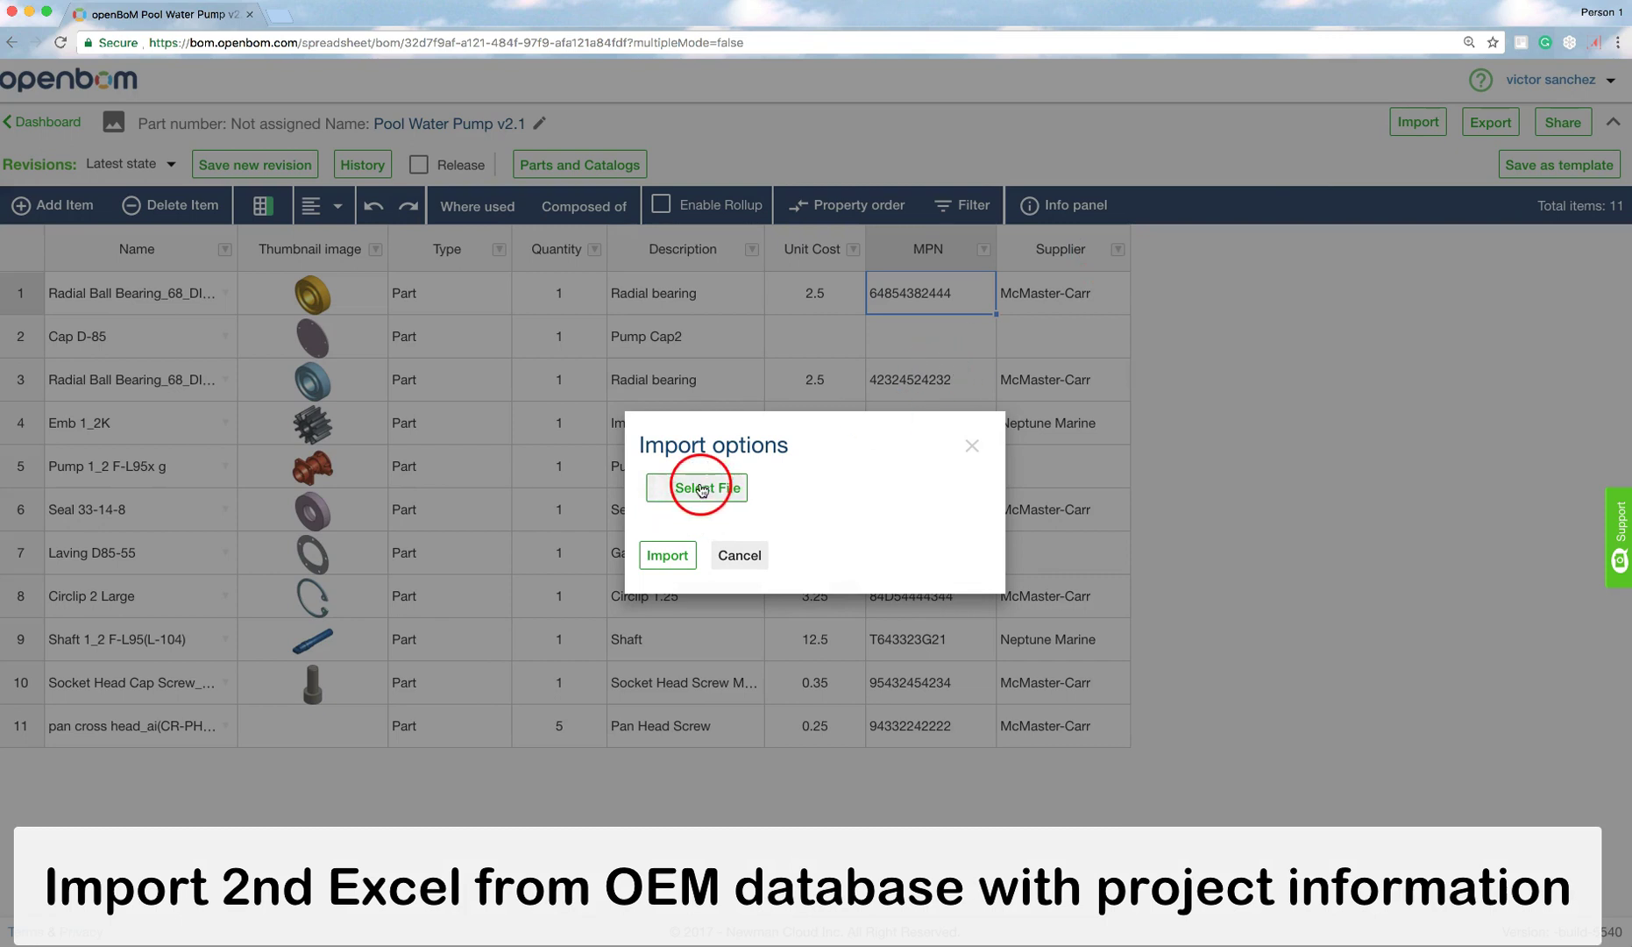
left_click(699, 490)
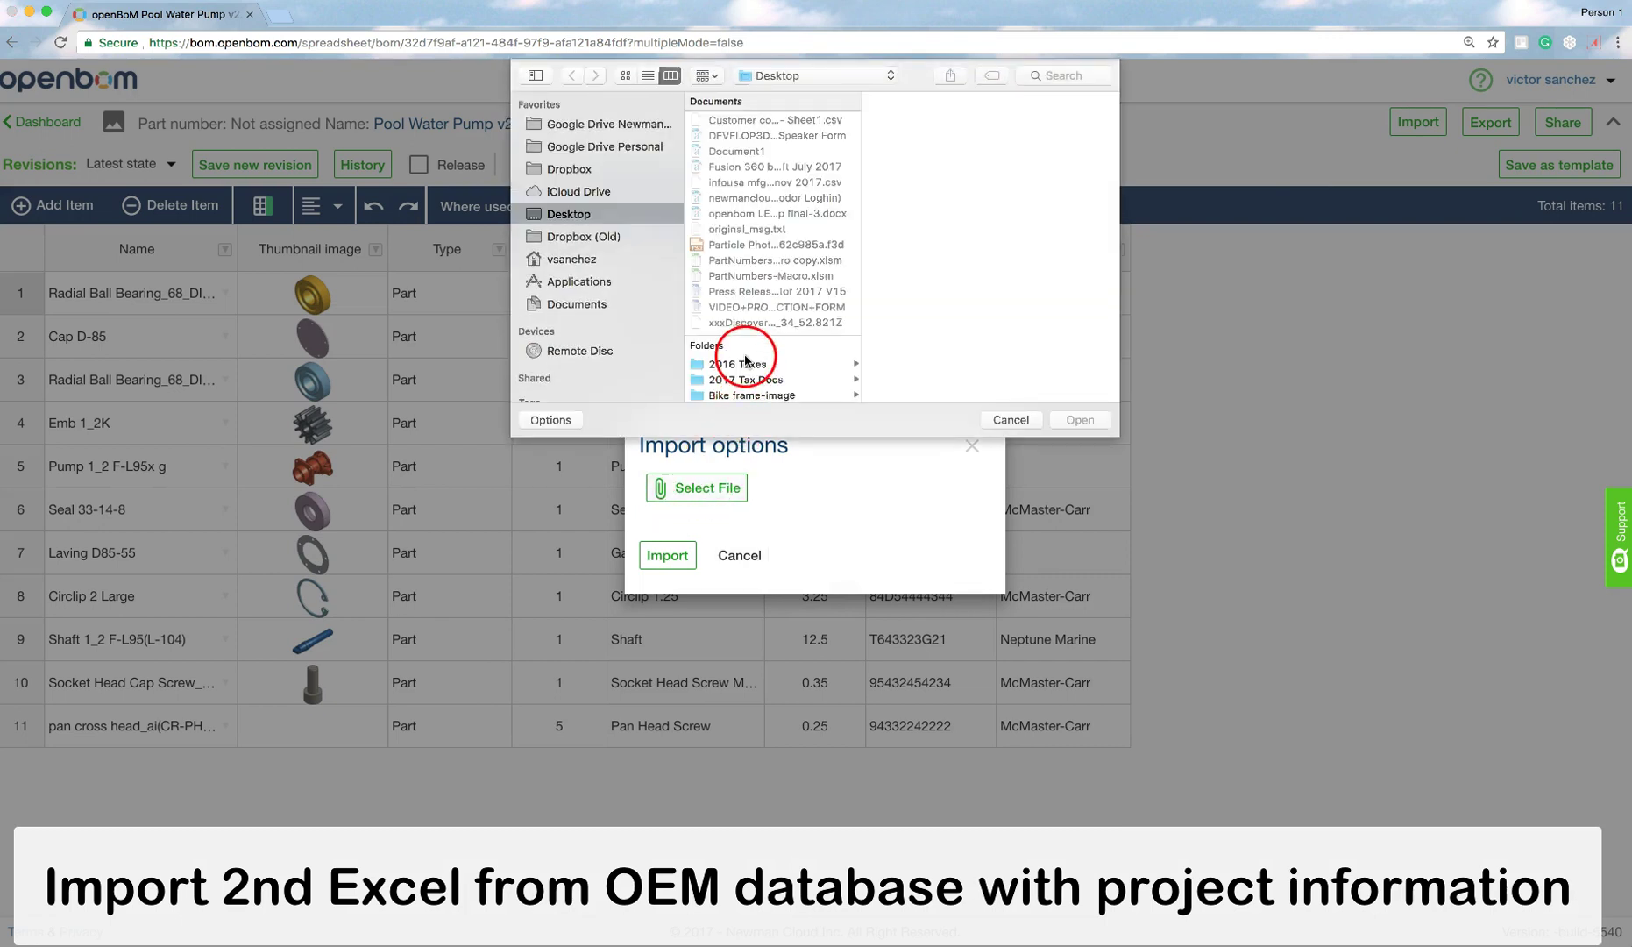
scroll(746, 363, "down", 5)
scroll(746, 364, "down", 5)
scroll(746, 362, "down", 5)
scroll(746, 361, "down", 5)
scroll(746, 361, "down", 5)
scroll(746, 361, "down", 5)
scroll(746, 362, "down", 5)
scroll(746, 361, "down", 5)
scroll(746, 361, "down", 5)
scroll(746, 362, "down", 5)
scroll(746, 361, "down", 3)
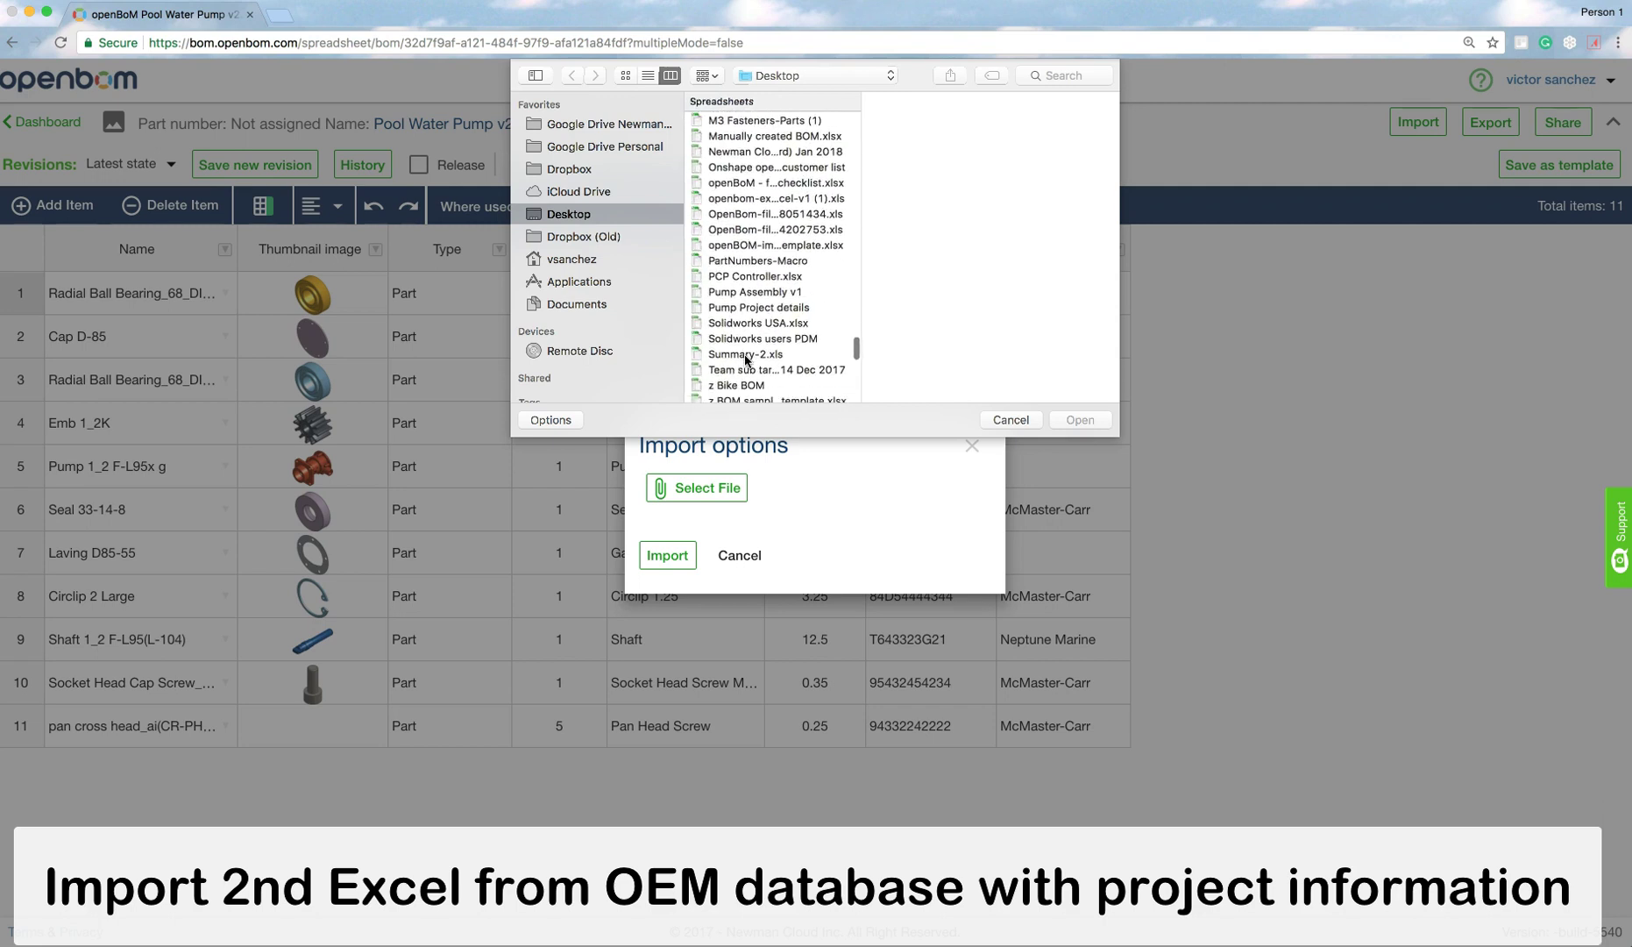
left_click(746, 310)
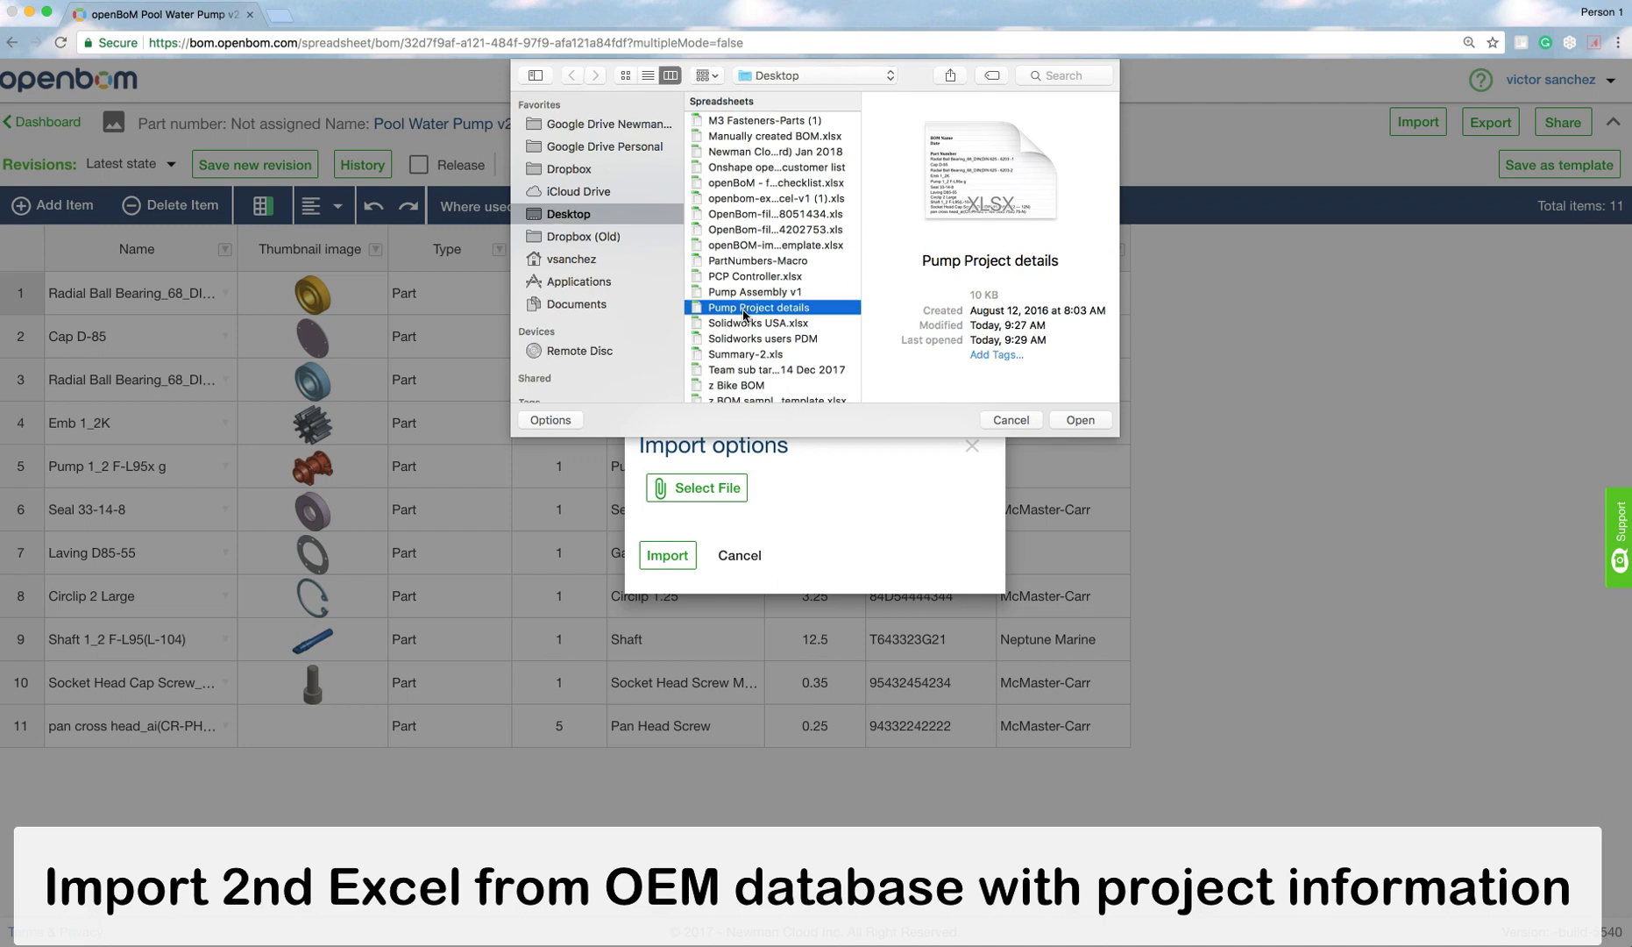
double_click(745, 314)
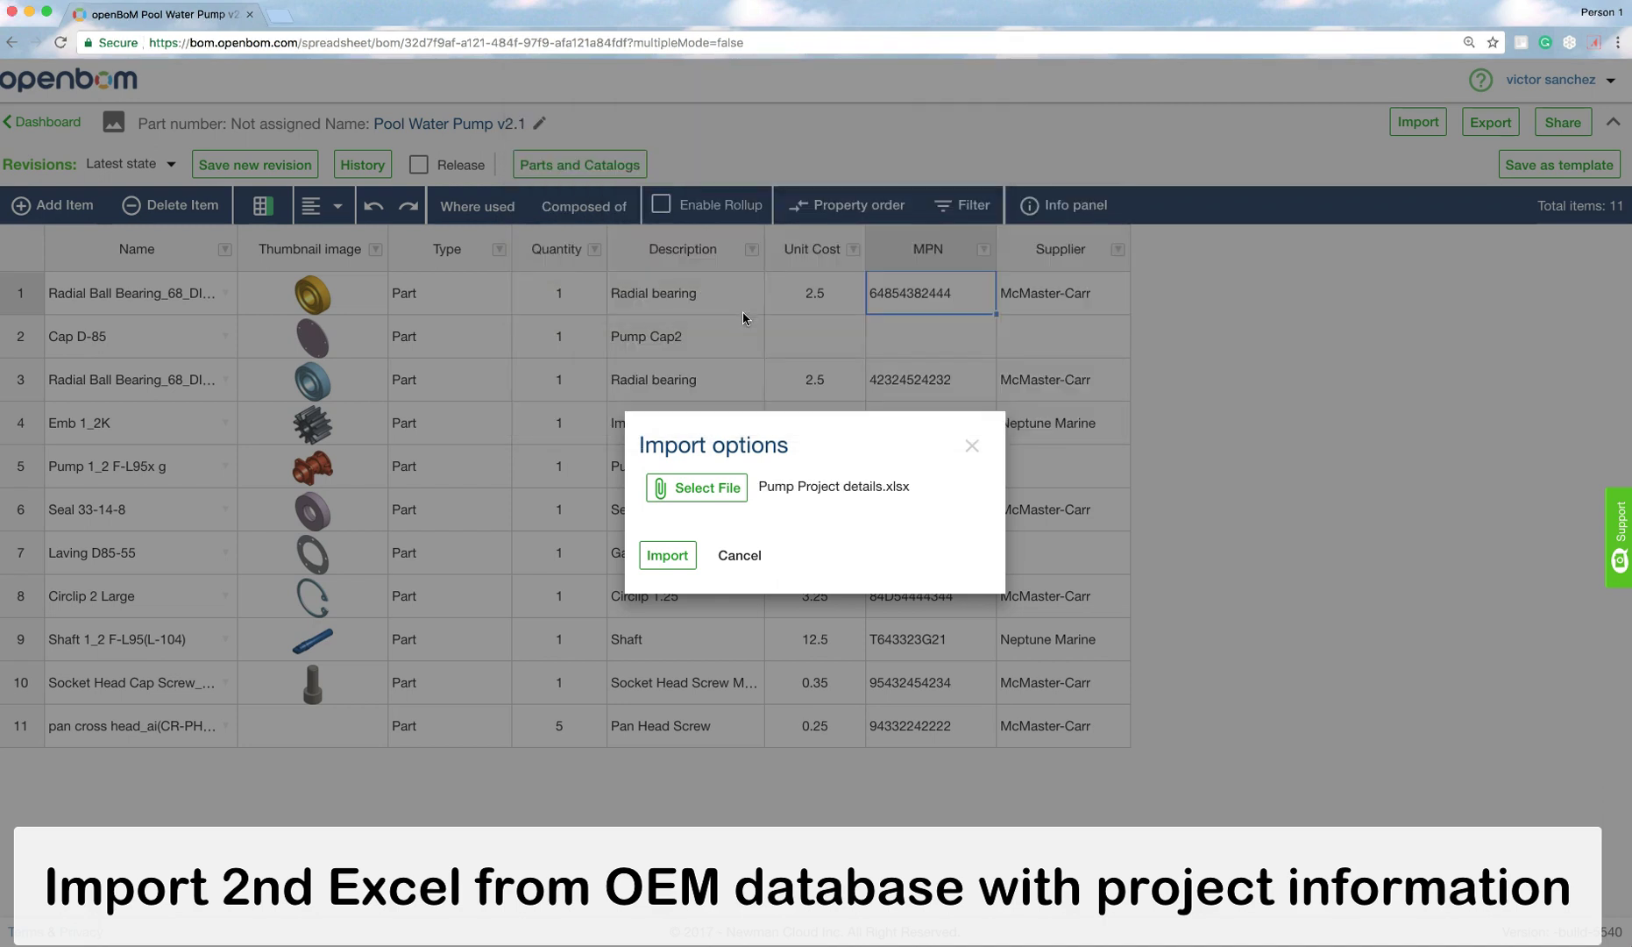
left_click(673, 559)
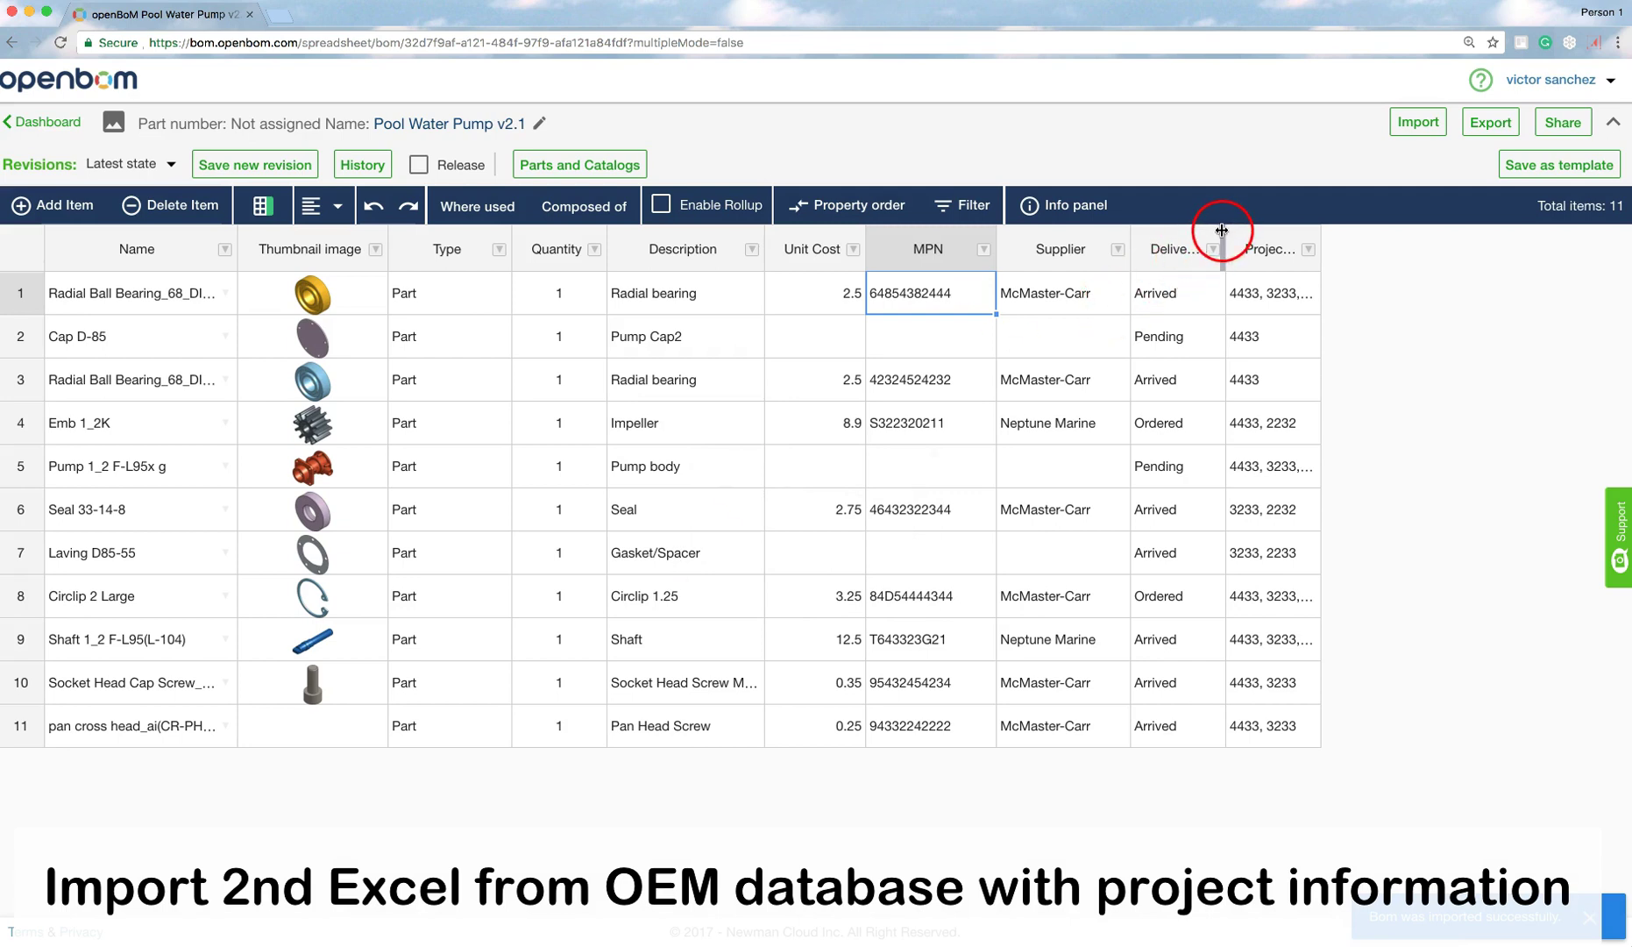
Step: Widen the Delivery Status column so its header and values read in full
left_click_drag(1222, 231, 1428, 238)
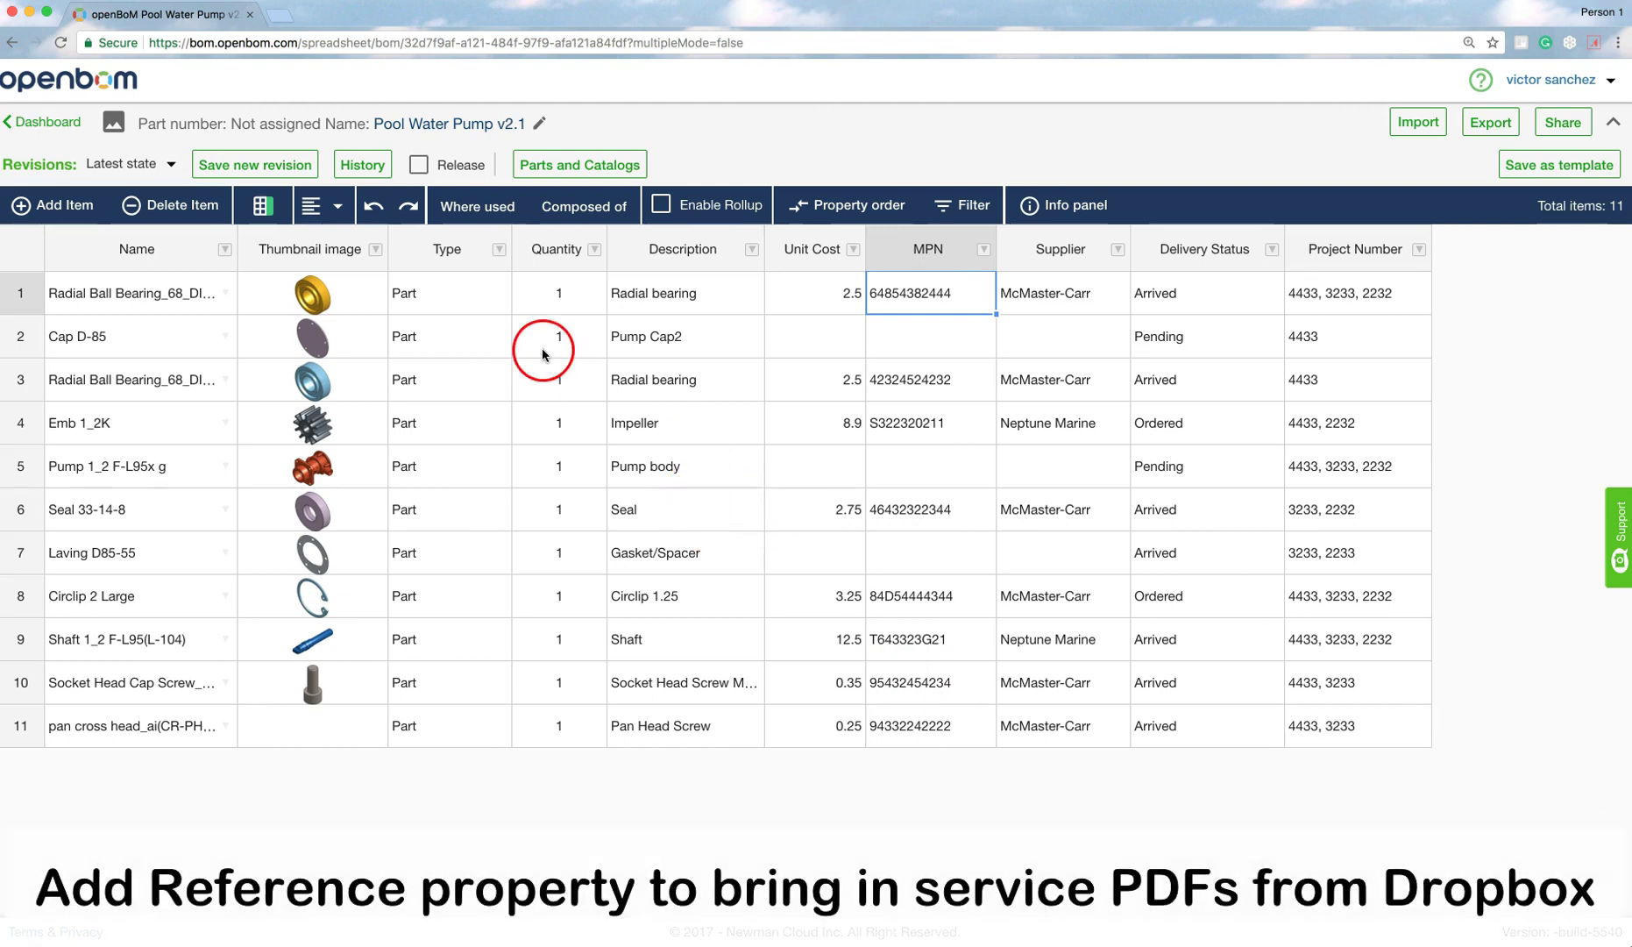
Step: Create a new public Reference property named Maintenance Doc as a BOM column
left_click(263, 207)
left_click(631, 515)
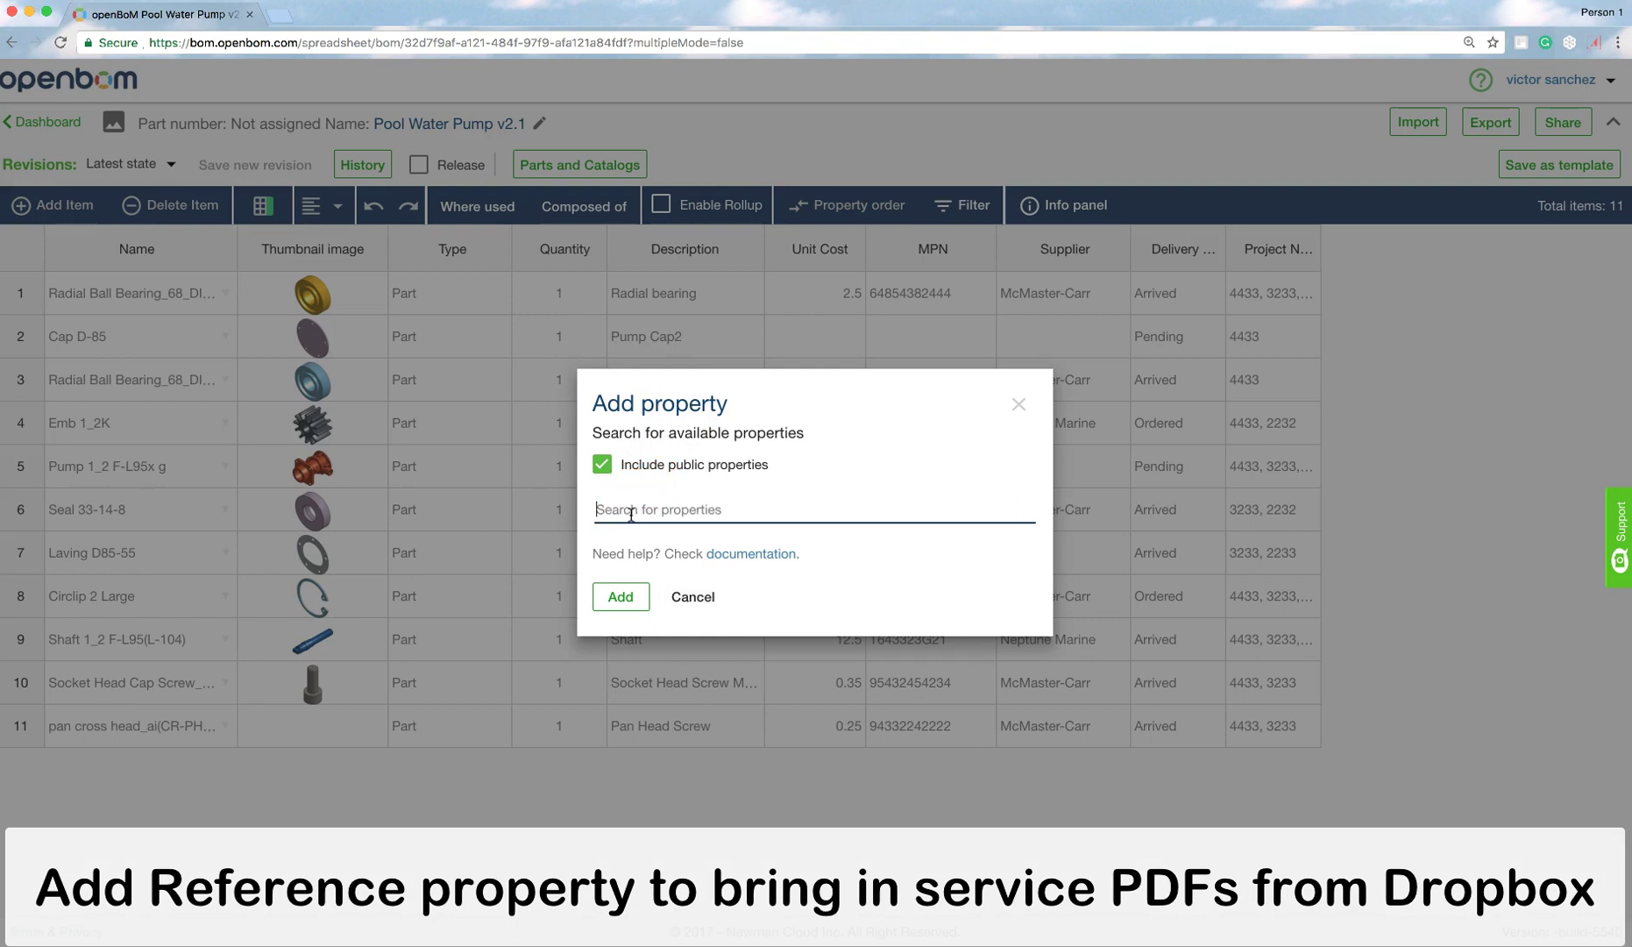
type("Maintenn")
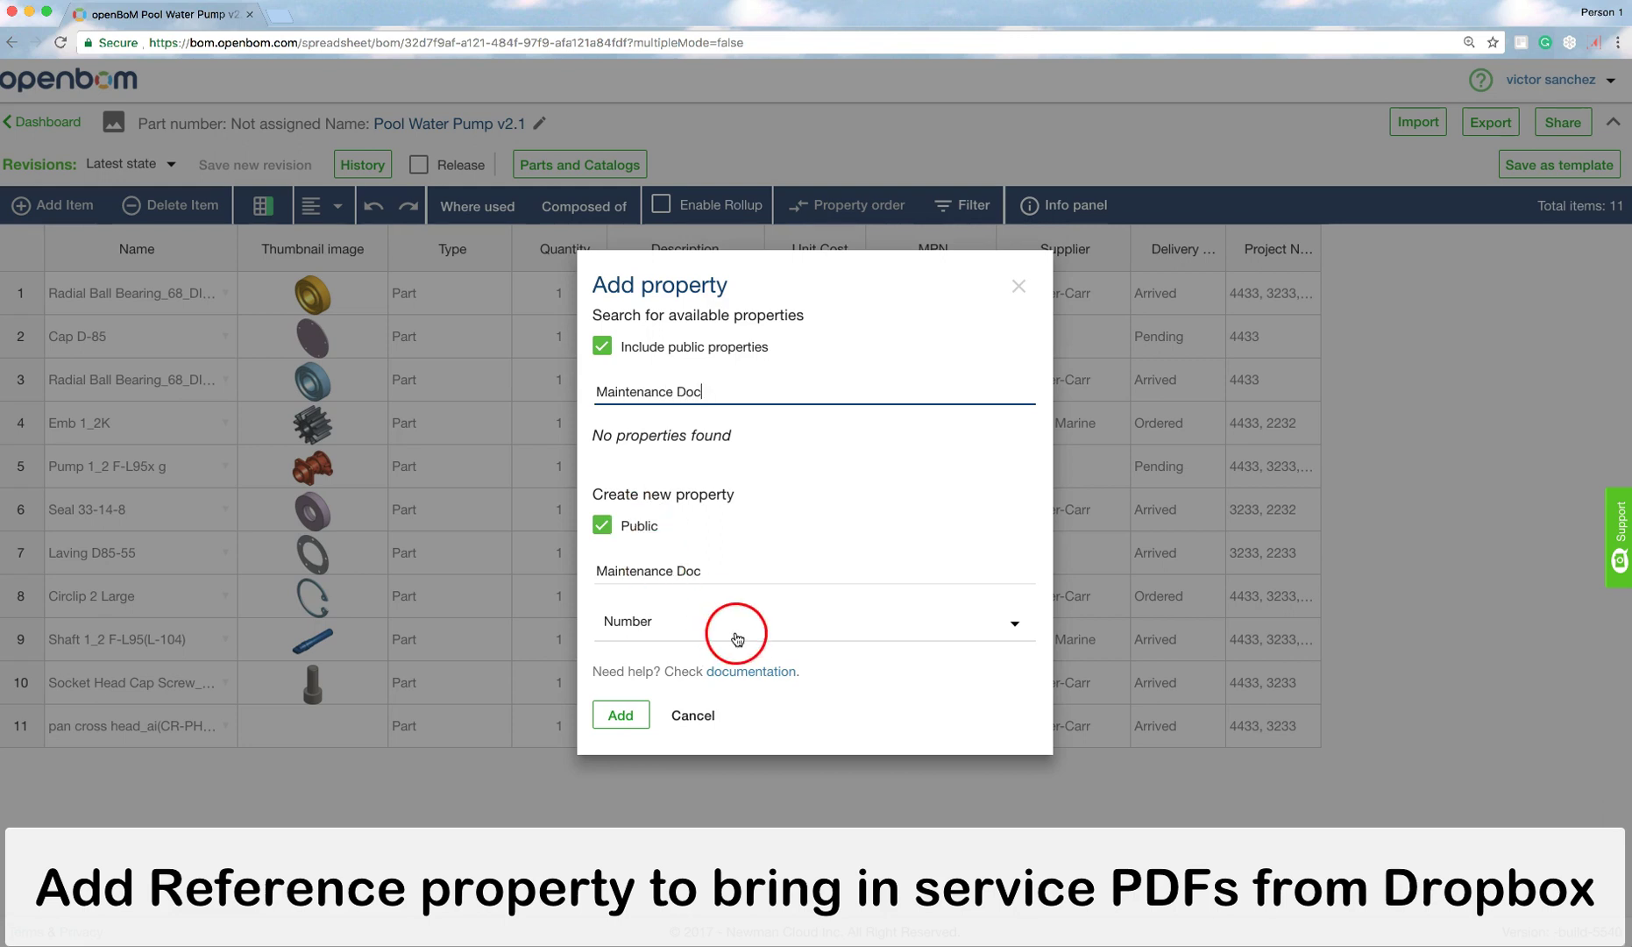
left_click(1012, 624)
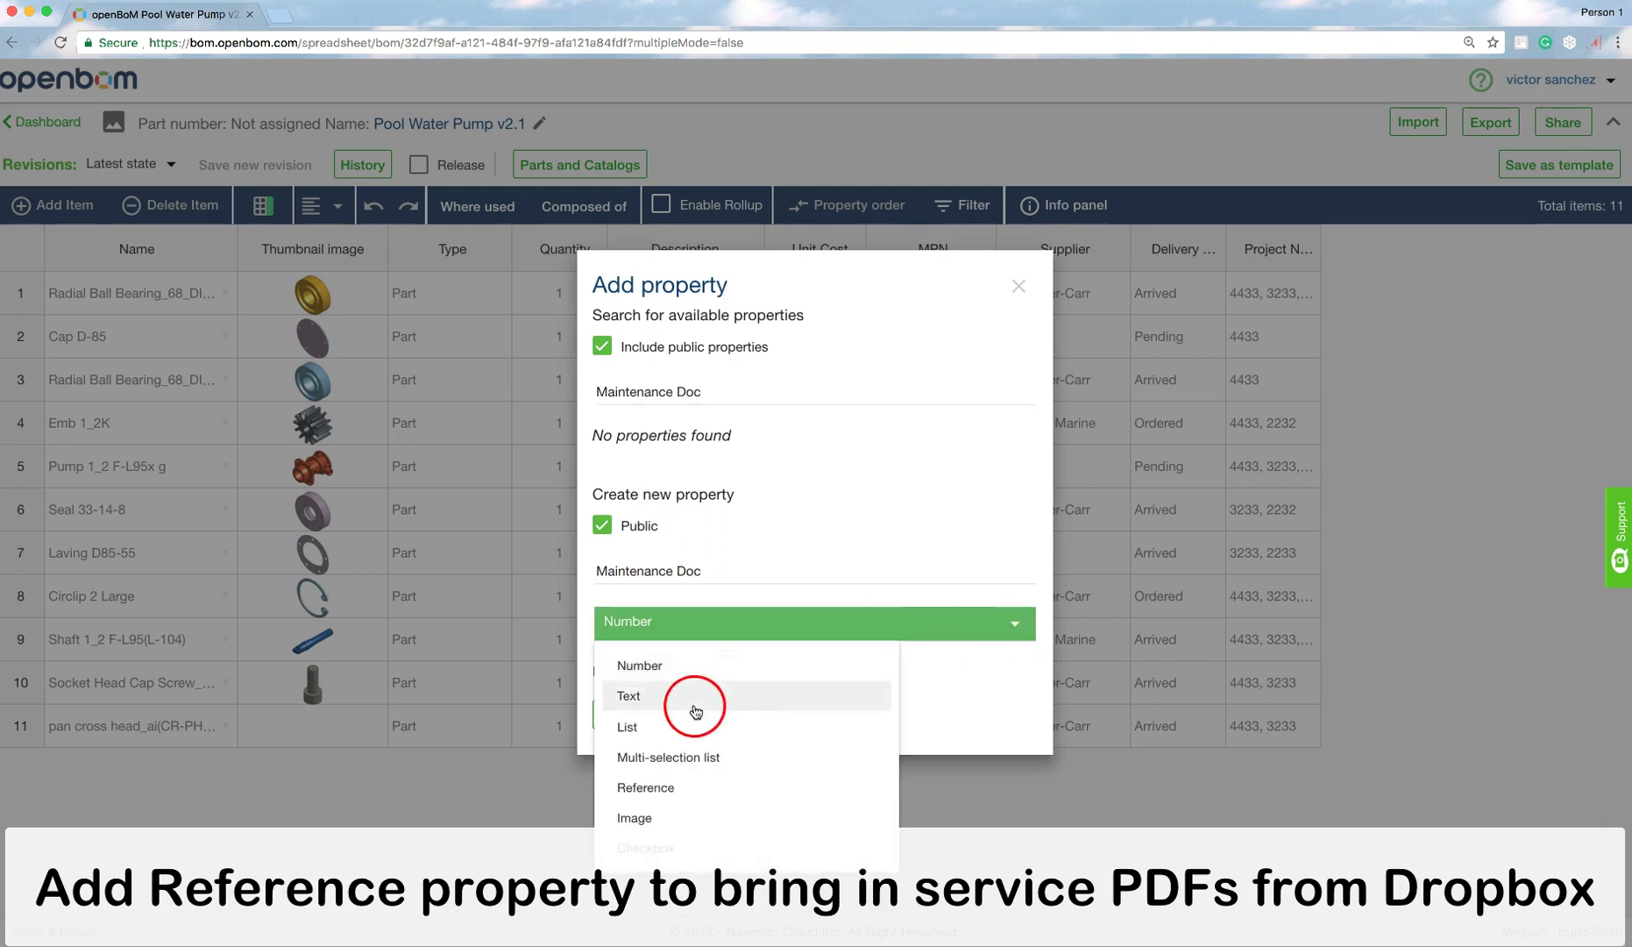
left_click(658, 790)
left_click(630, 718)
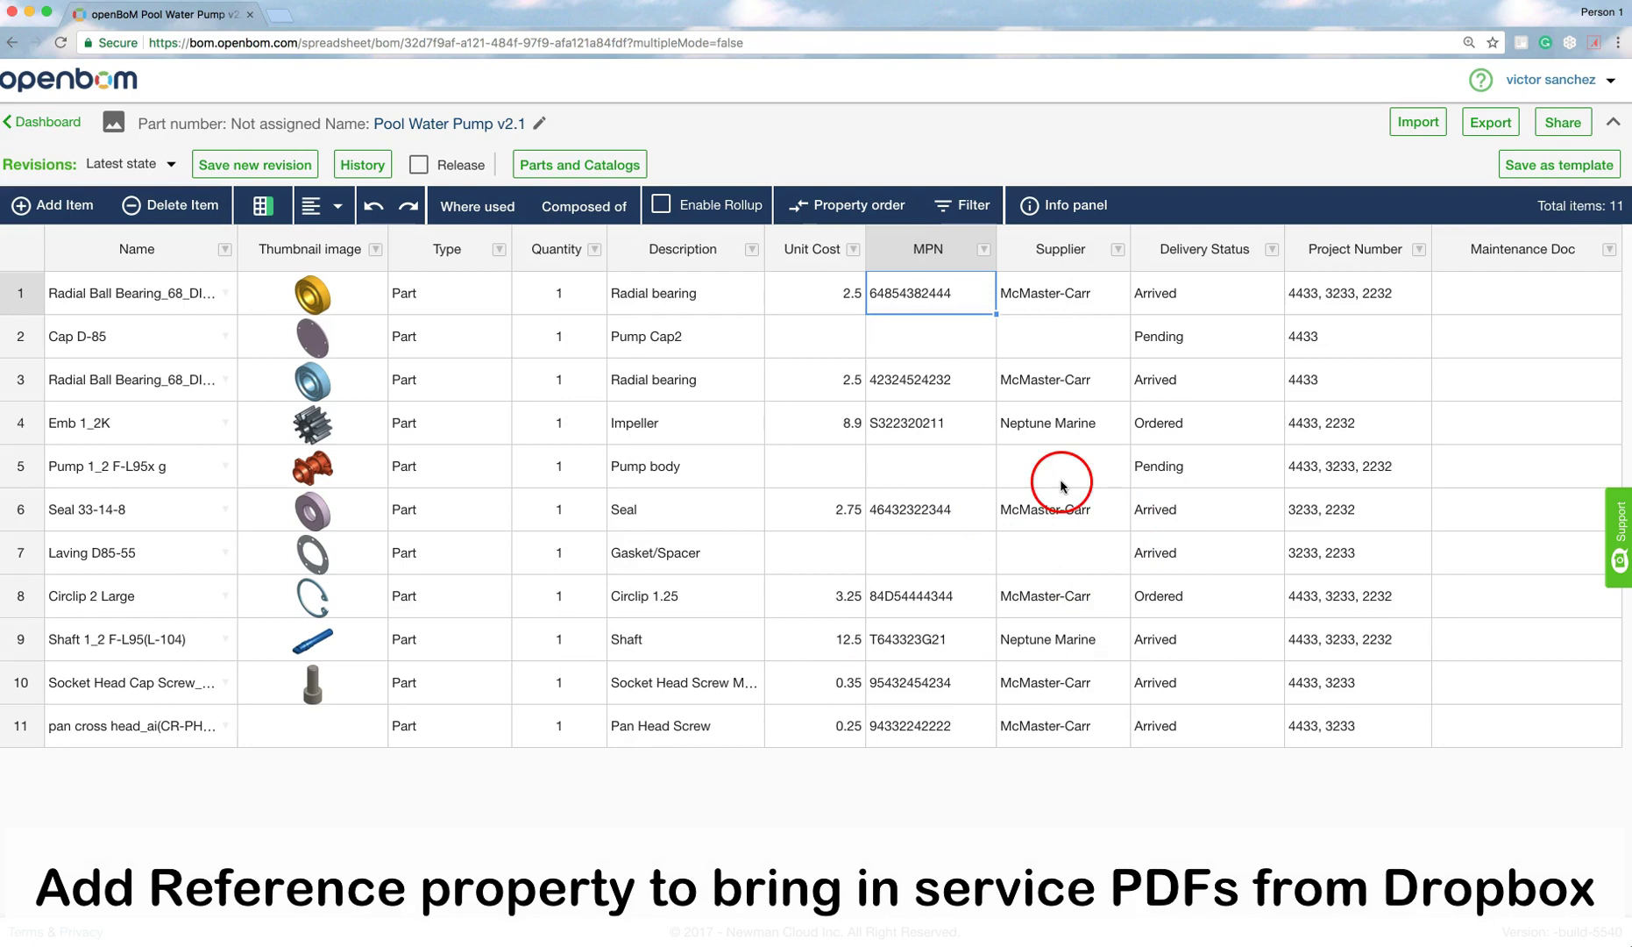
Step: Set row 4's Maintenance Doc reference to MTC_12_Impeller_Replacement.pdf in Dropbox's OpenBOM folder
left_click(1464, 429)
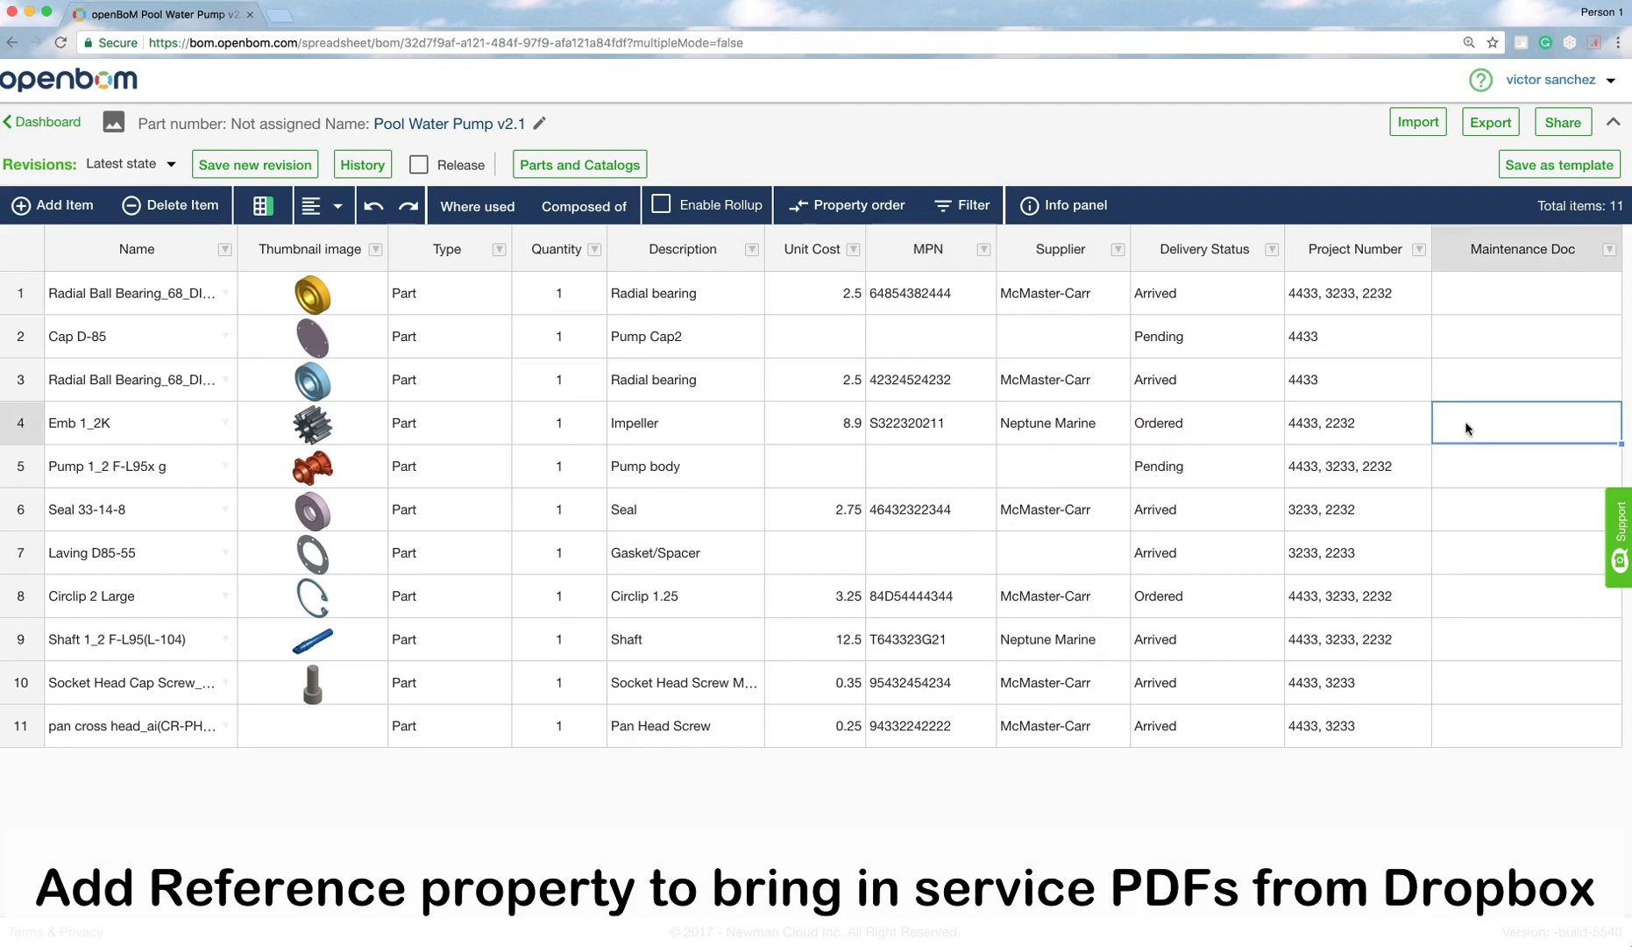
right_click(1465, 429)
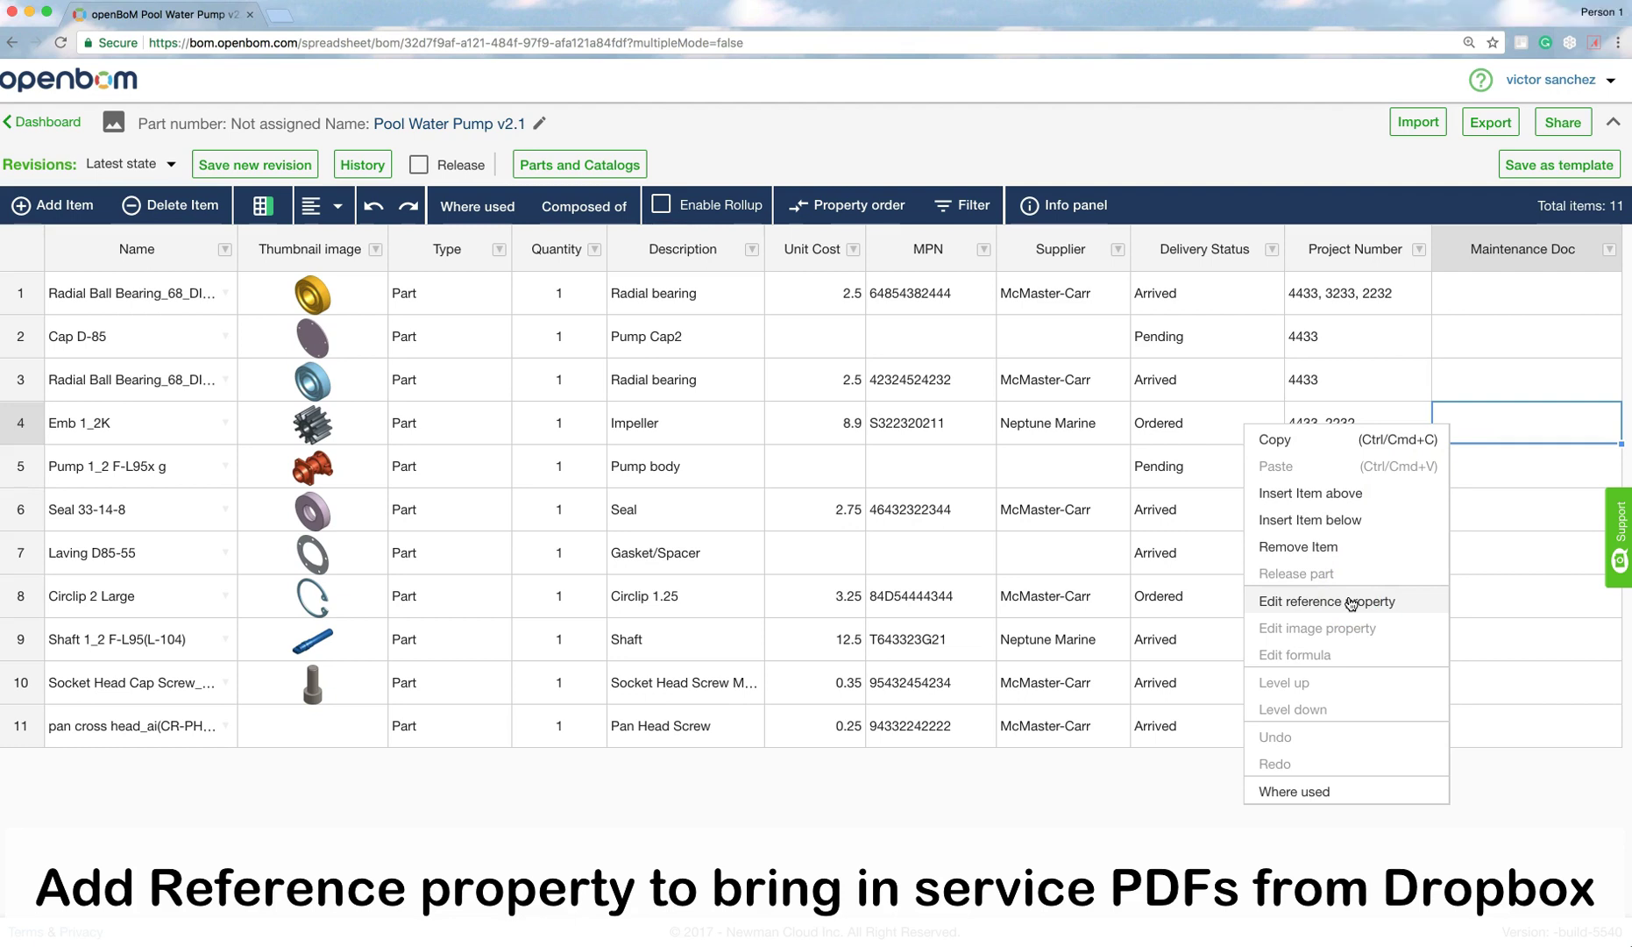
left_click(1351, 601)
left_click(733, 584)
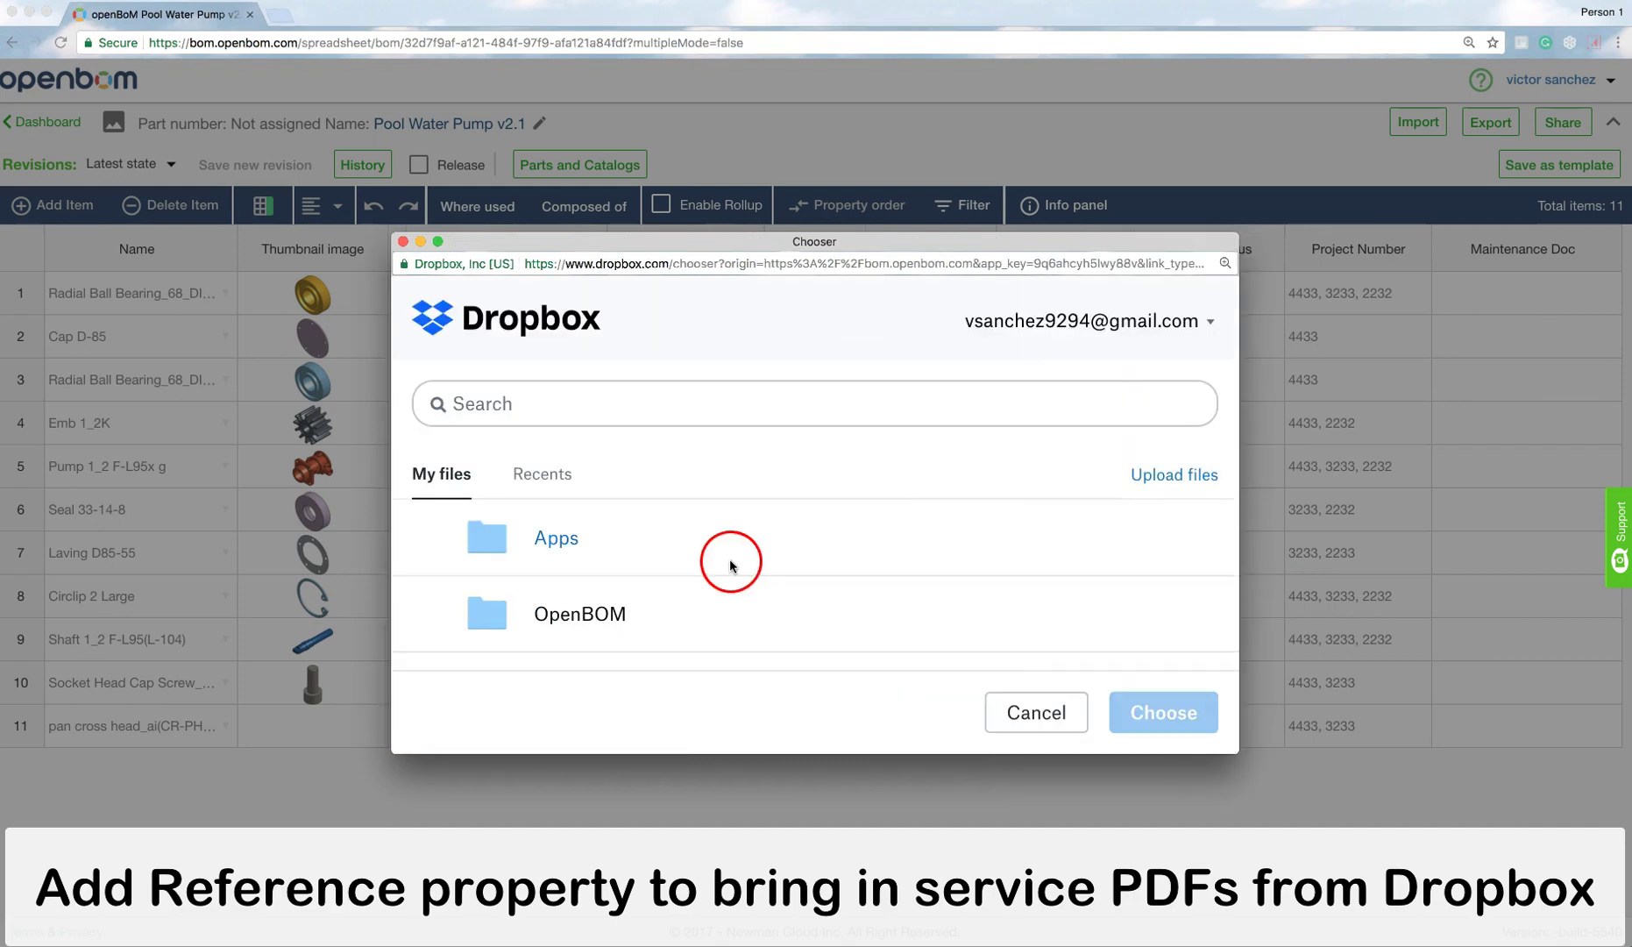
left_click(498, 622)
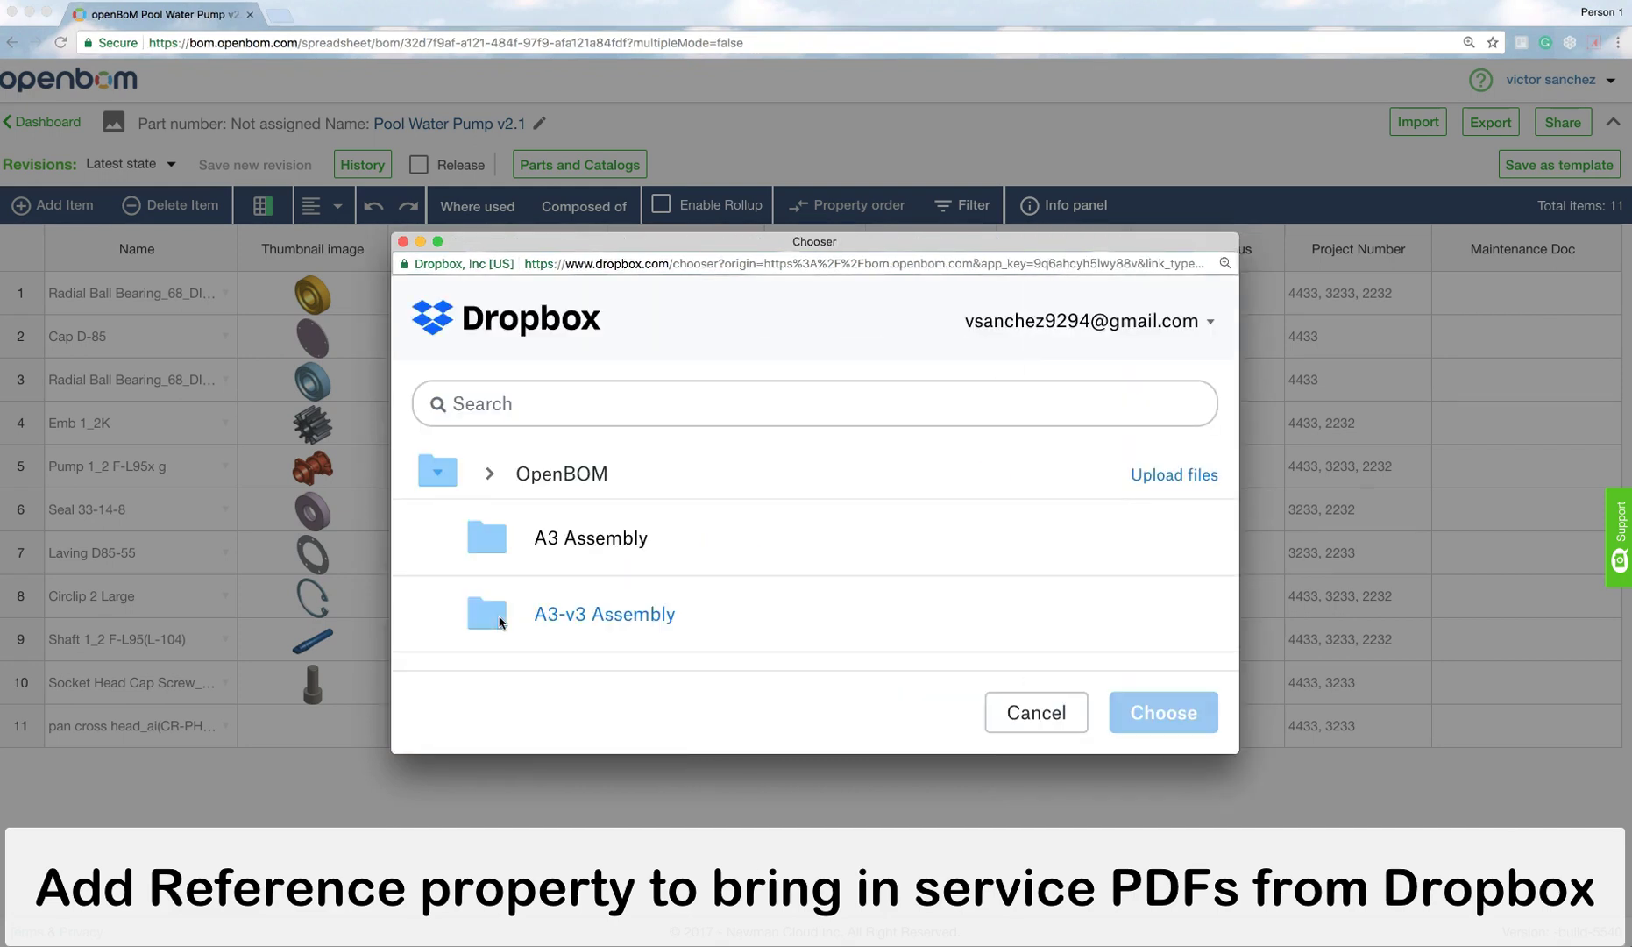
scroll(684, 549, "down", 5)
scroll(685, 549, "down", 5)
scroll(580, 551, "down", 5)
left_click(567, 574)
left_click(1158, 714)
left_click(885, 414)
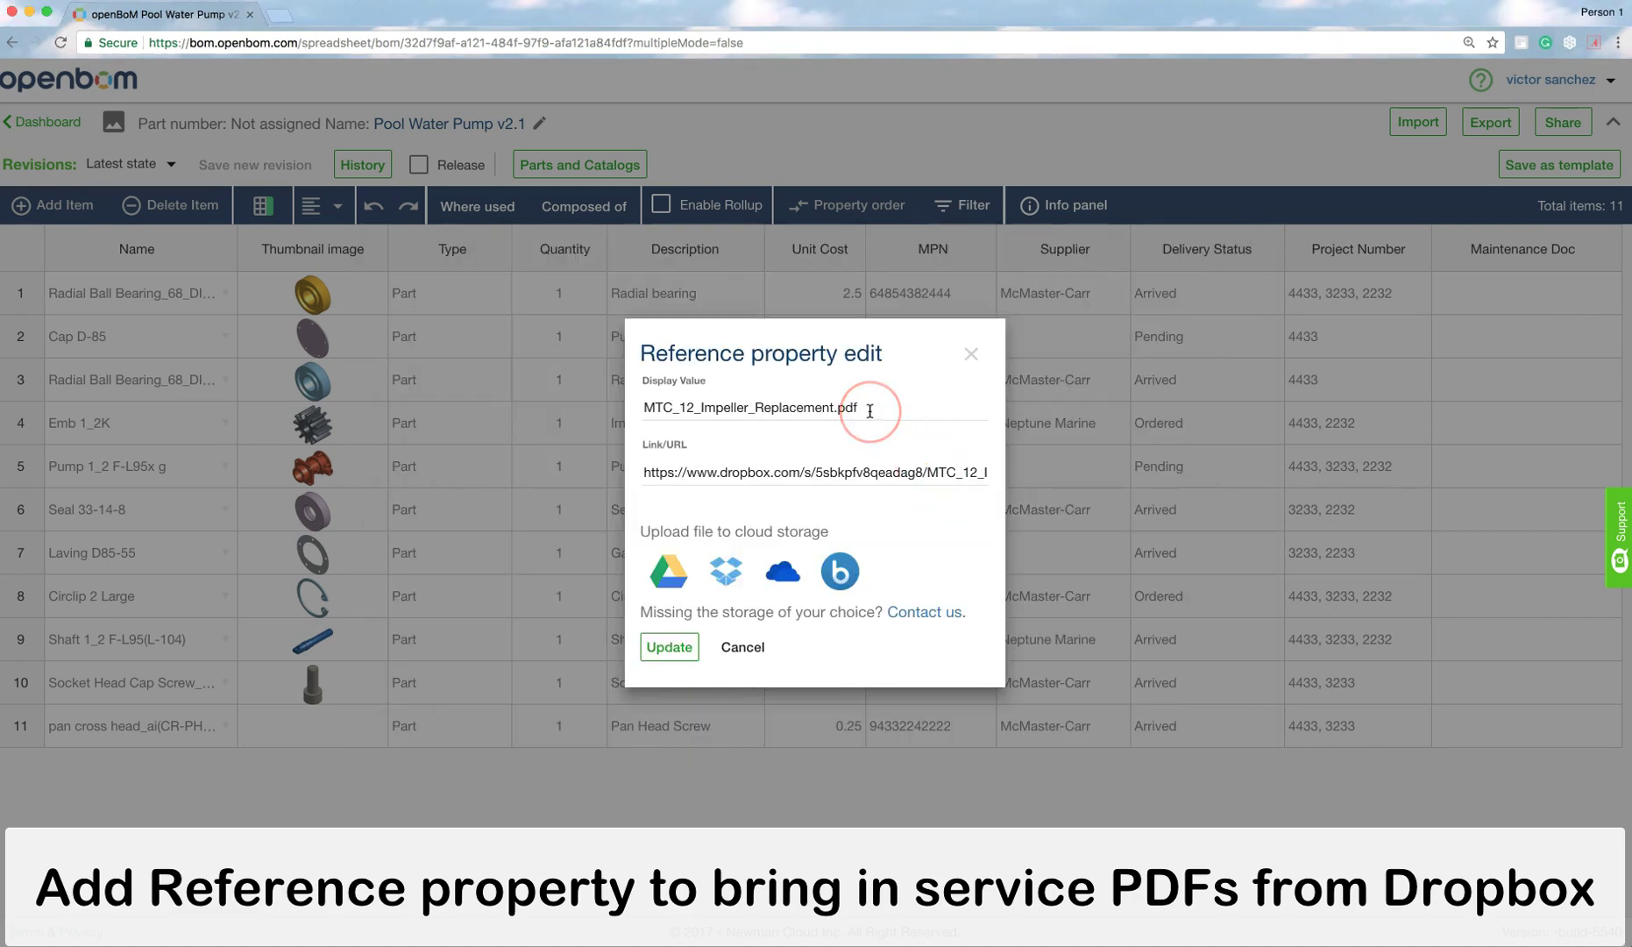
left_click(670, 646)
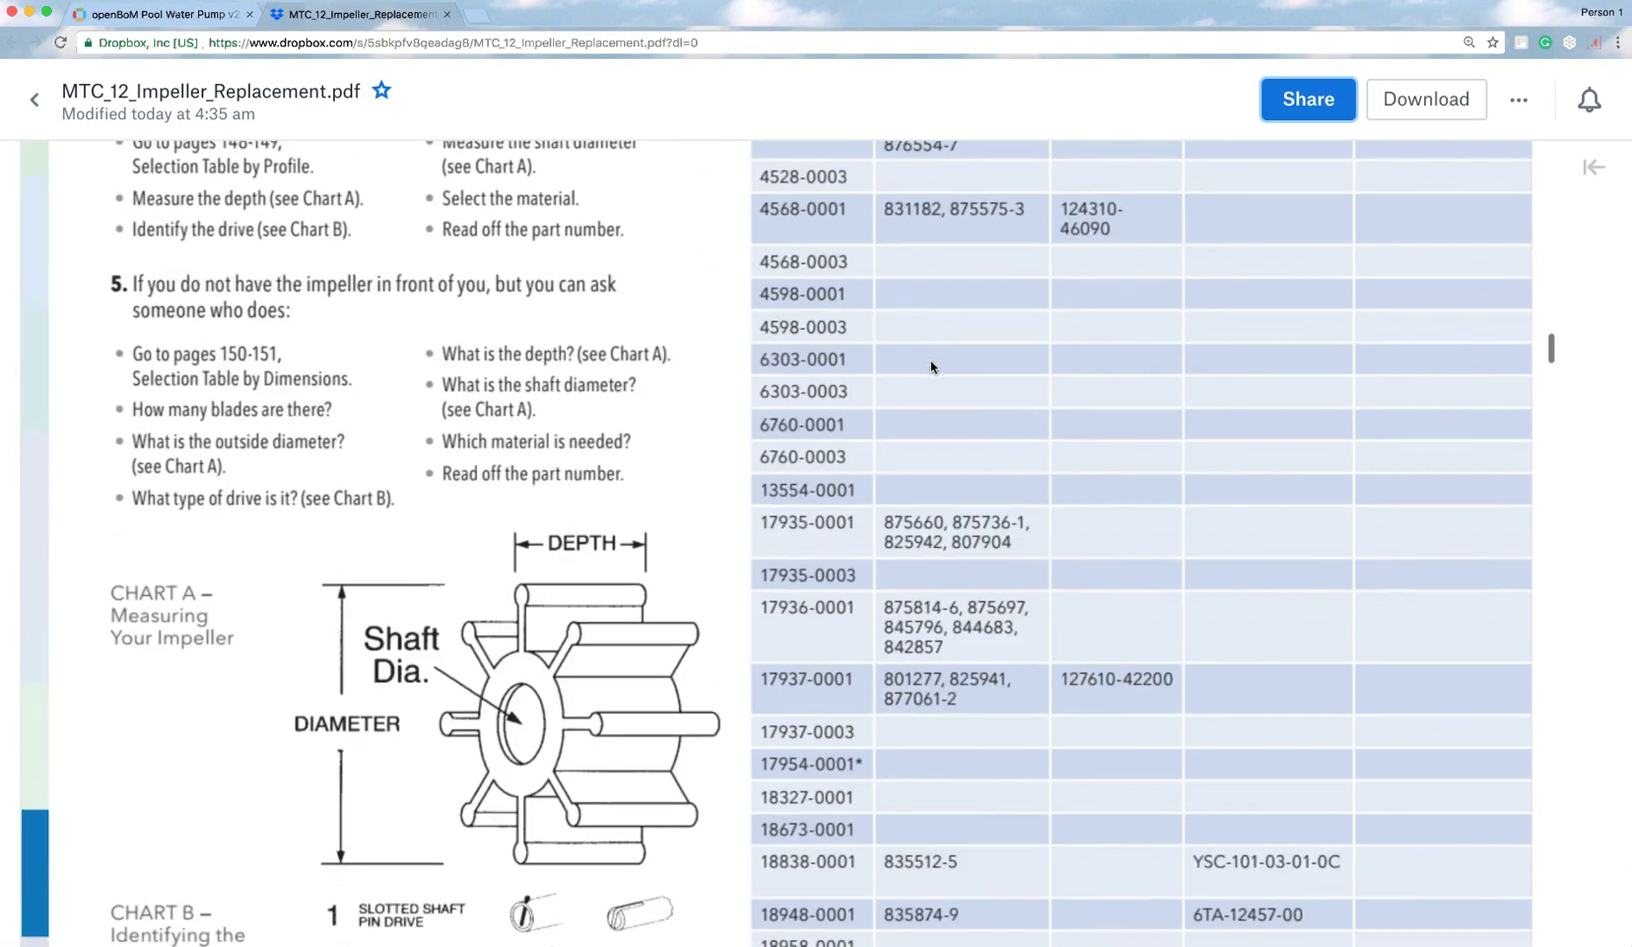
left_click(166, 14)
left_click(636, 367)
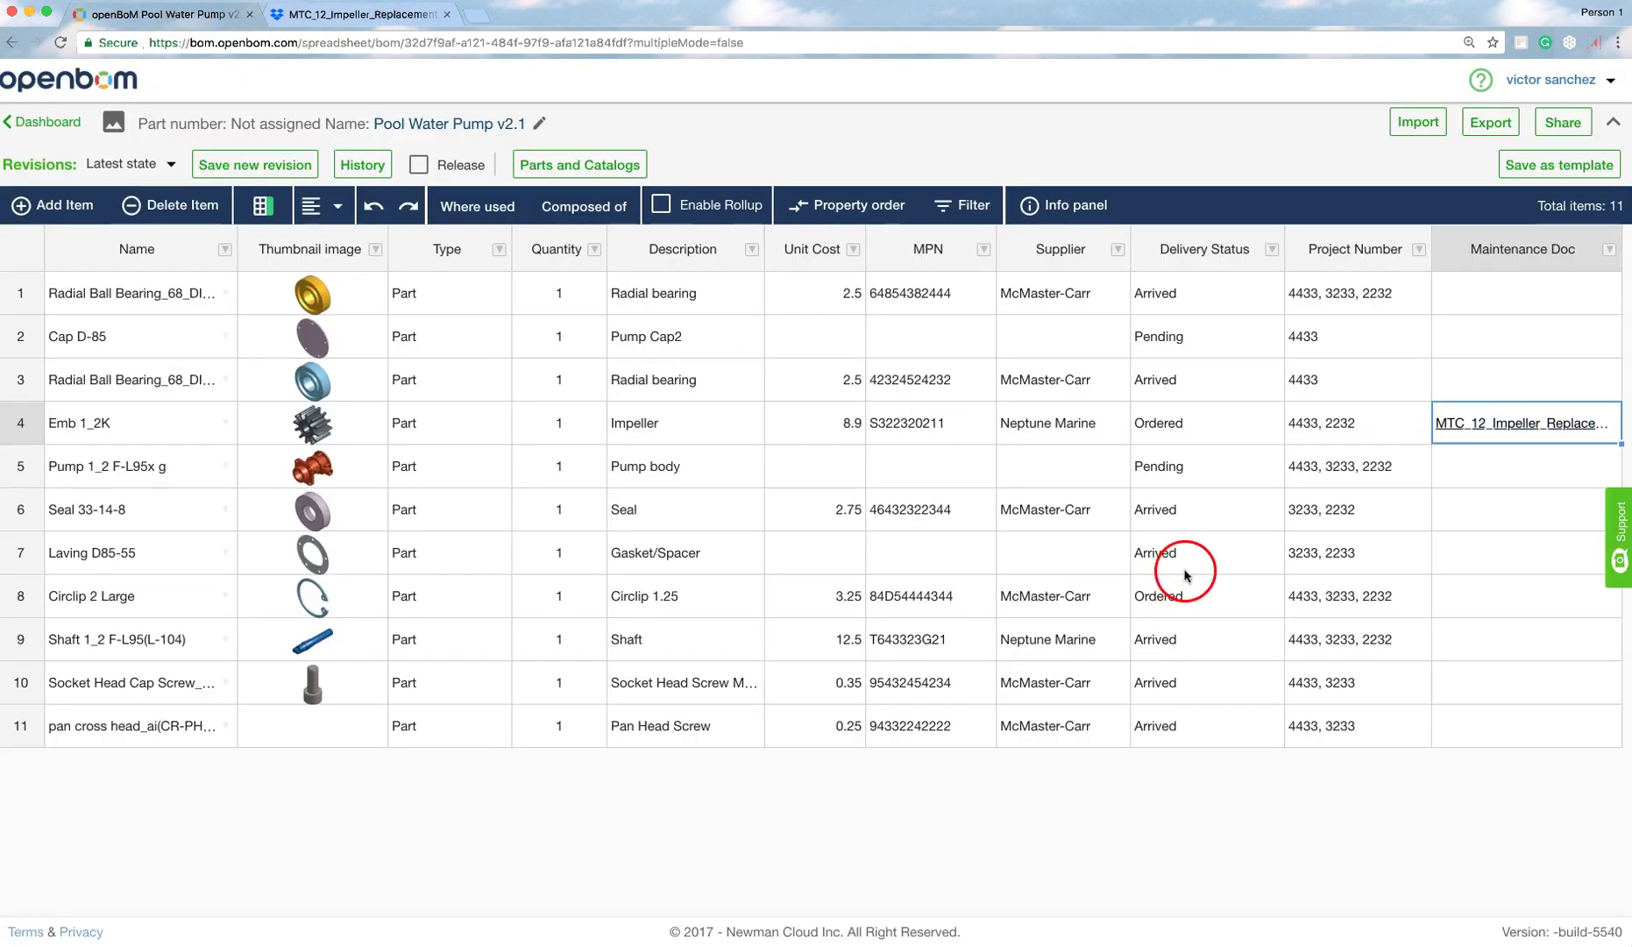